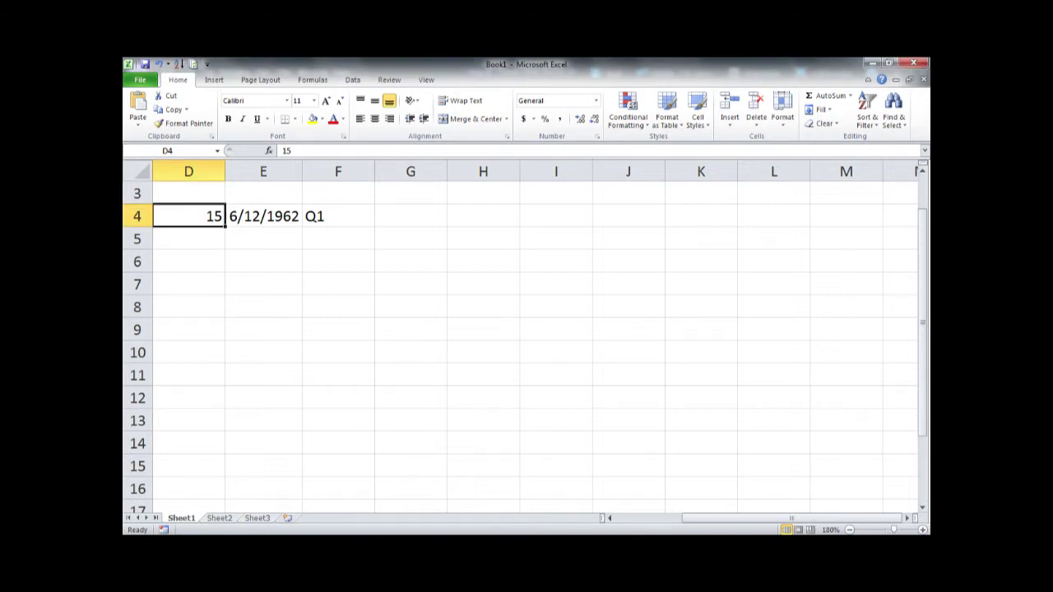
- Fill D4:F4 down to row 10 as repeated 15s, consecutive dates and a quarter series
{"action": "left_click_drag", "start_coordinate": [225, 226], "coordinate": [224, 362]}
{"action": "left_click", "coordinate": [263, 216]}
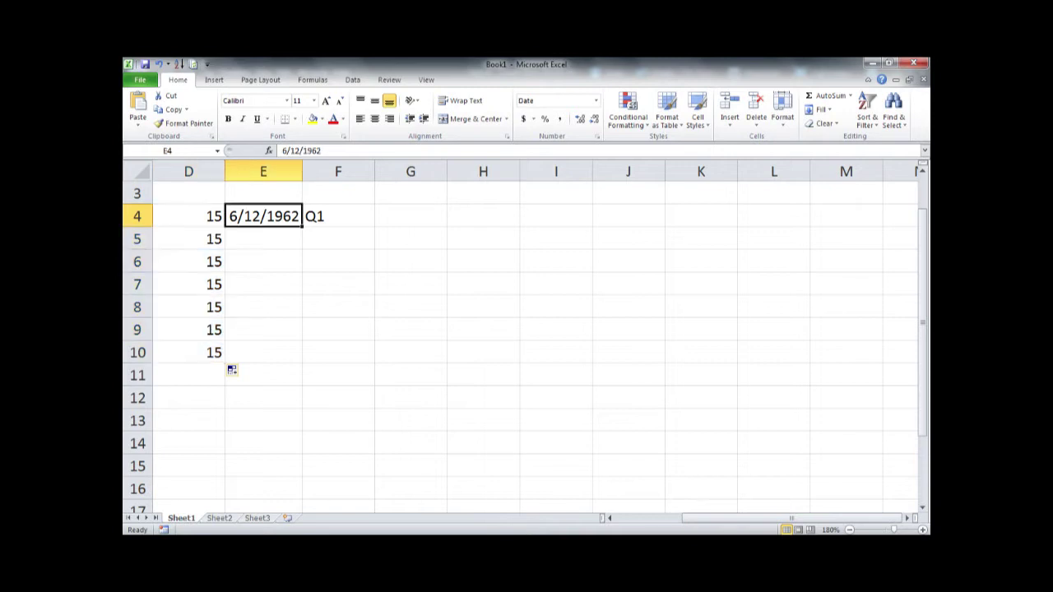
{"action": "left_click_drag", "start_coordinate": [302, 225], "coordinate": [302, 357]}
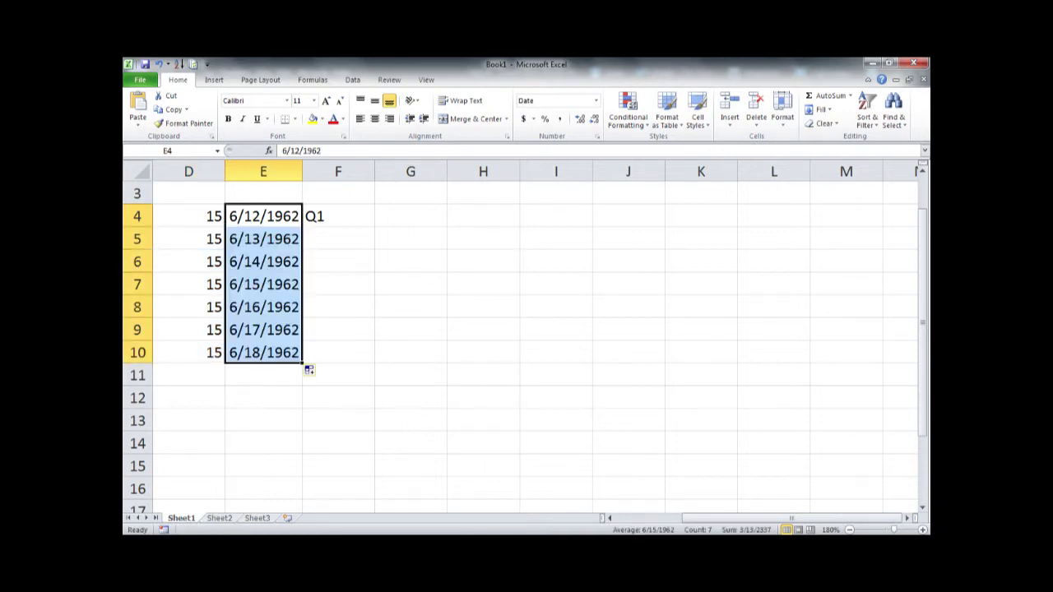
{"action": "left_click", "coordinate": [338, 216]}
{"action": "left_click_drag", "start_coordinate": [375, 227], "coordinate": [375, 356]}
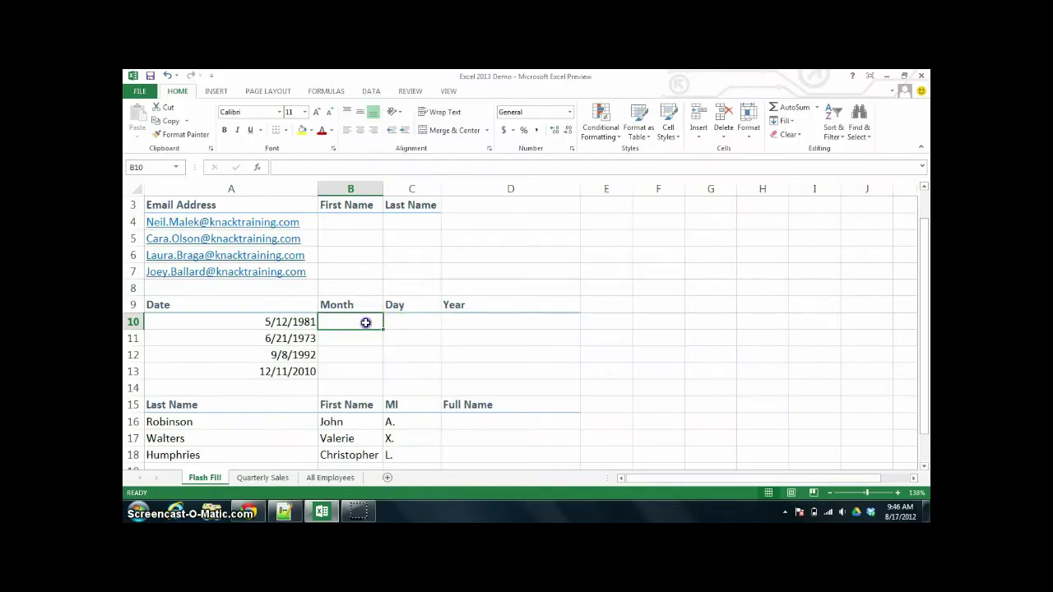
- Enter =MONTH(A10) in B10 and copy it down to row 13
{"action": "type", "text": "="}
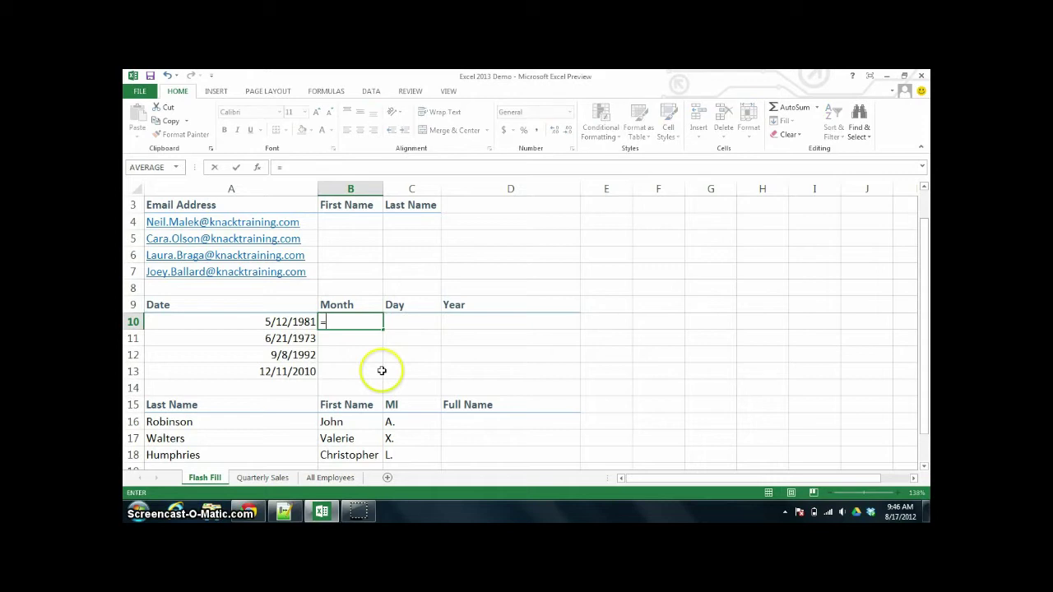
{"action": "type", "text": "month"}
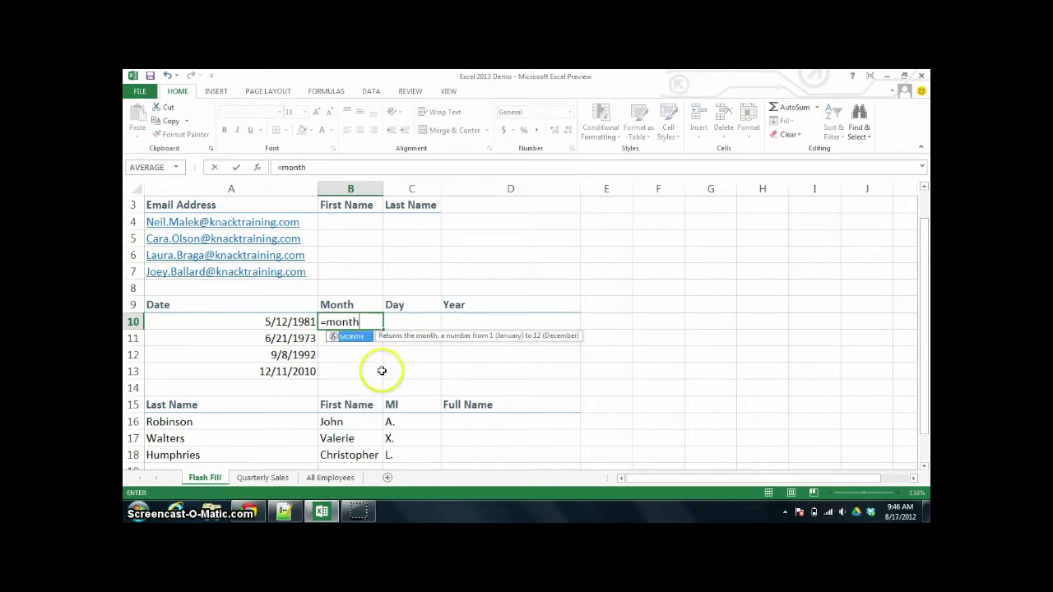
{"action": "type", "text": "("}
{"action": "left_click", "coordinate": [303, 325]}
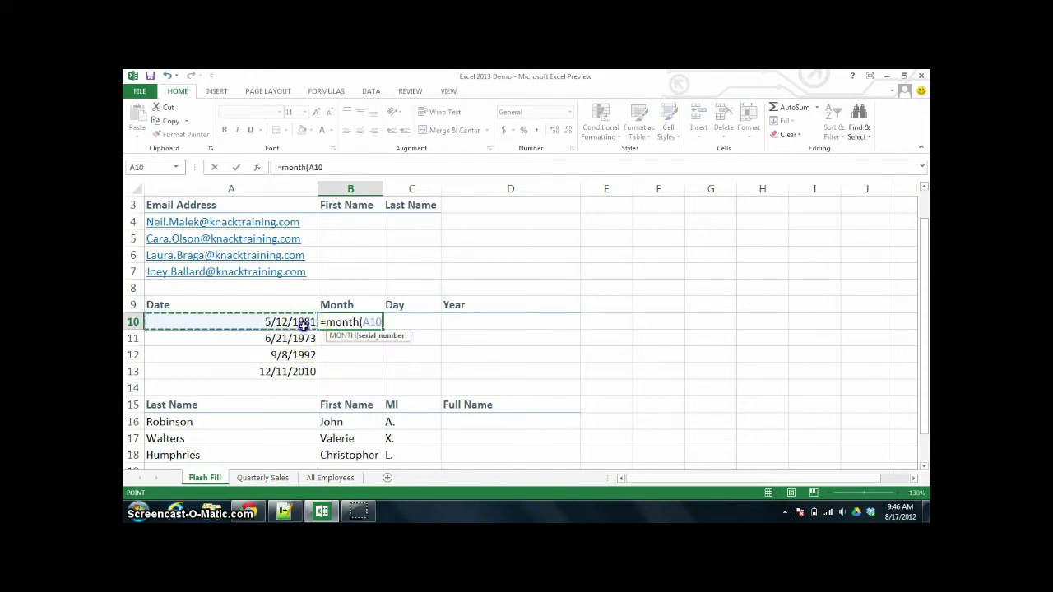
{"action": "type", "text": ")"}
{"action": "key", "text": "Return"}
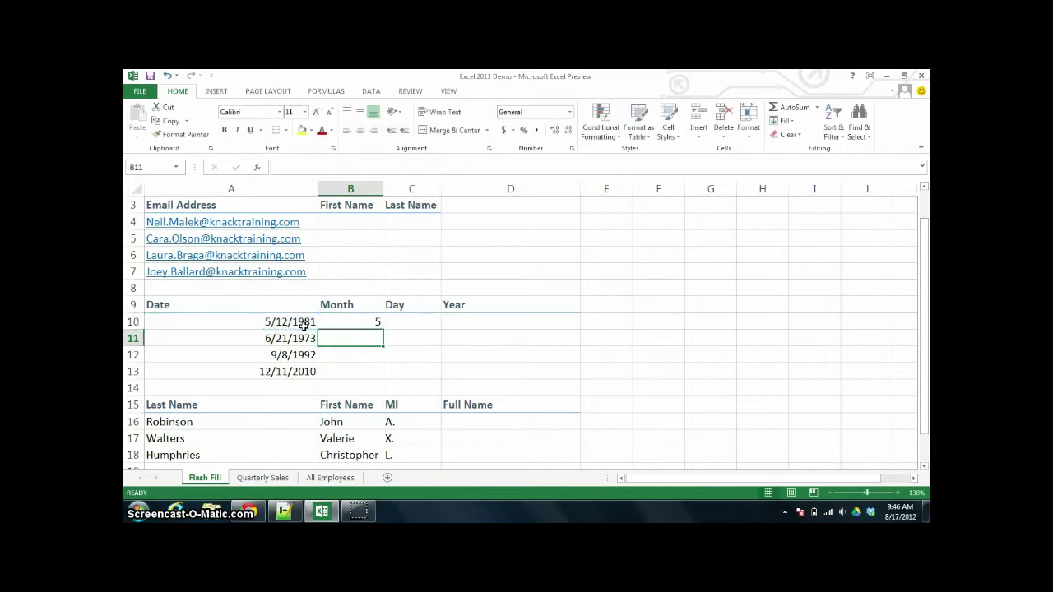
{"action": "left_click", "coordinate": [351, 321]}
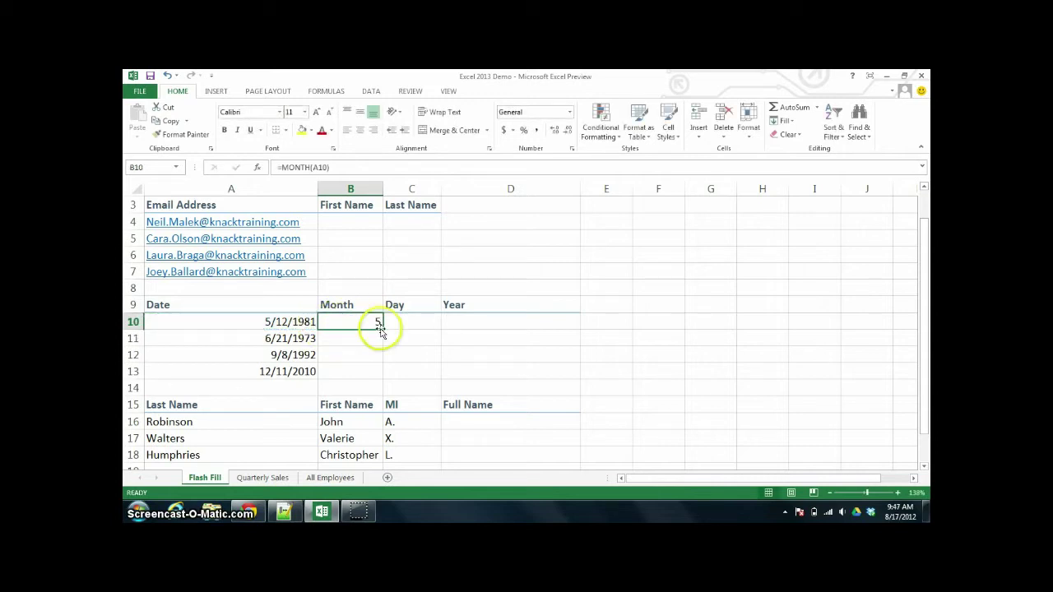
{"action": "double_click", "coordinate": [382, 329]}
- Enter =DAY(A10) in C10 and copy it down to row 13
{"action": "left_click", "coordinate": [404, 324]}
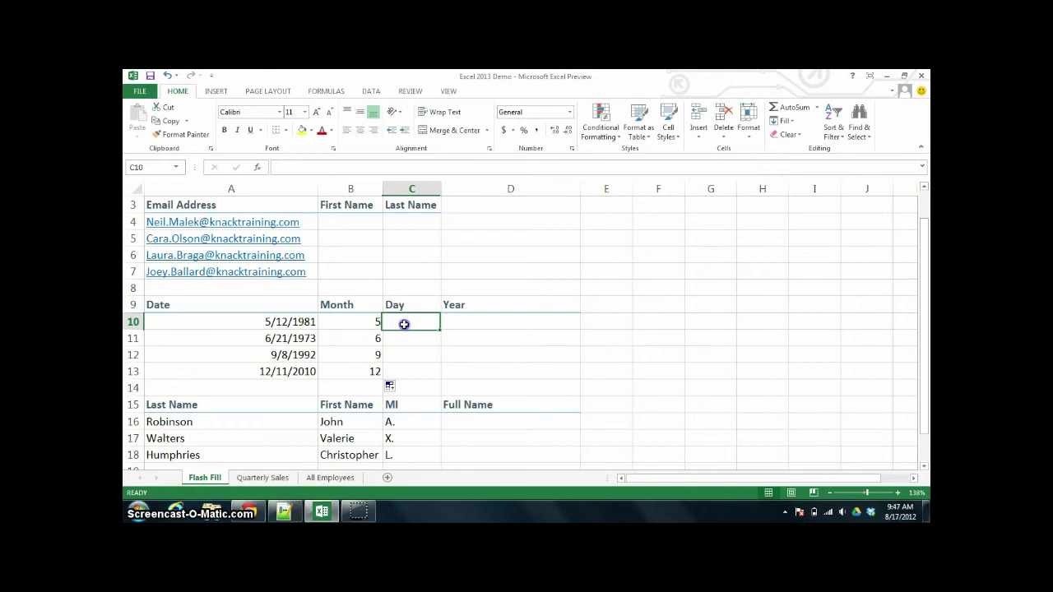
{"action": "type", "text": "=day("}
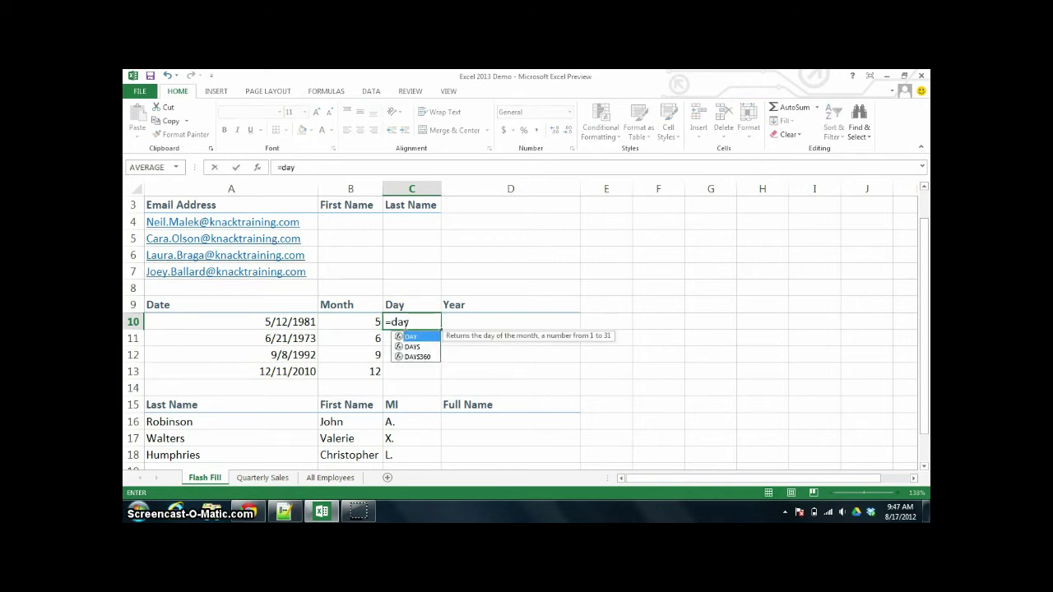
{"action": "left_click", "coordinate": [308, 322]}
{"action": "key", "text": "Return"}
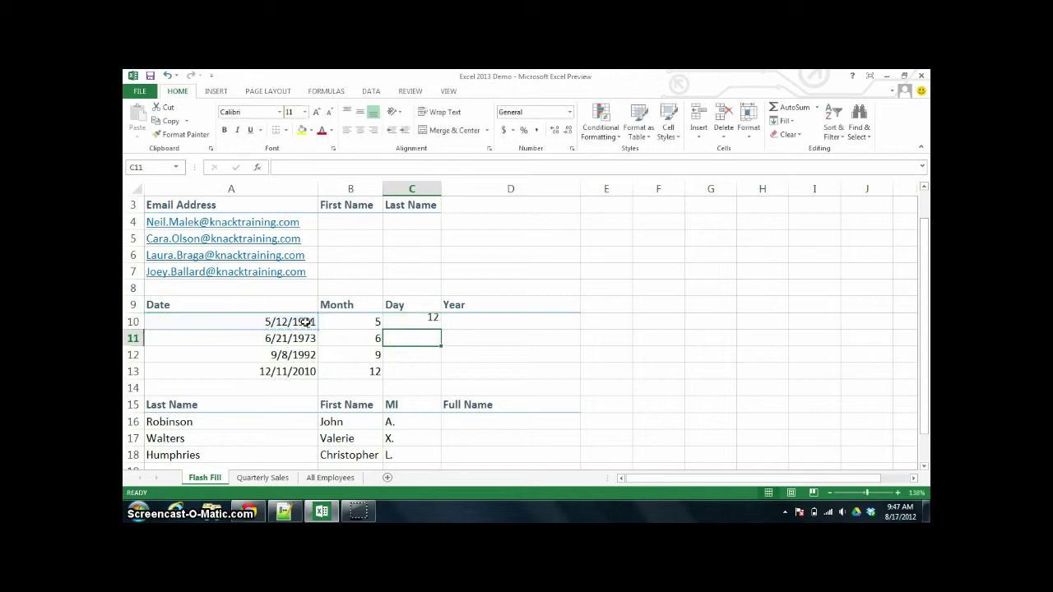
{"action": "left_click", "coordinate": [411, 321]}
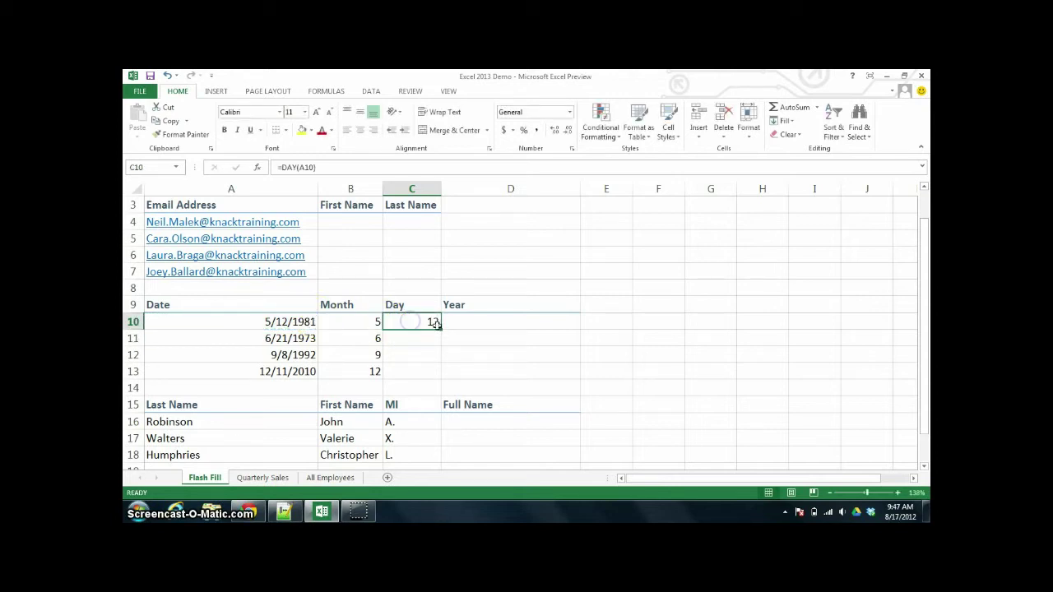
{"action": "left_click_drag", "start_coordinate": [442, 330], "coordinate": [441, 379]}
- Enter =YEAR(A10) in D10 and copy it down to row 13
{"action": "left_click", "coordinate": [467, 322]}
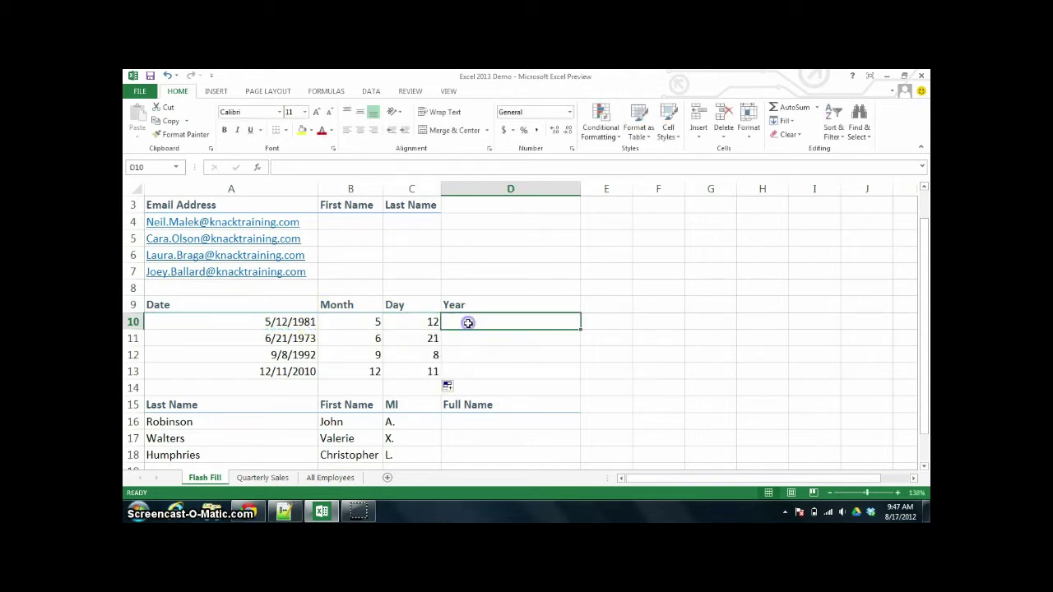
{"action": "type", "text": "=year"}
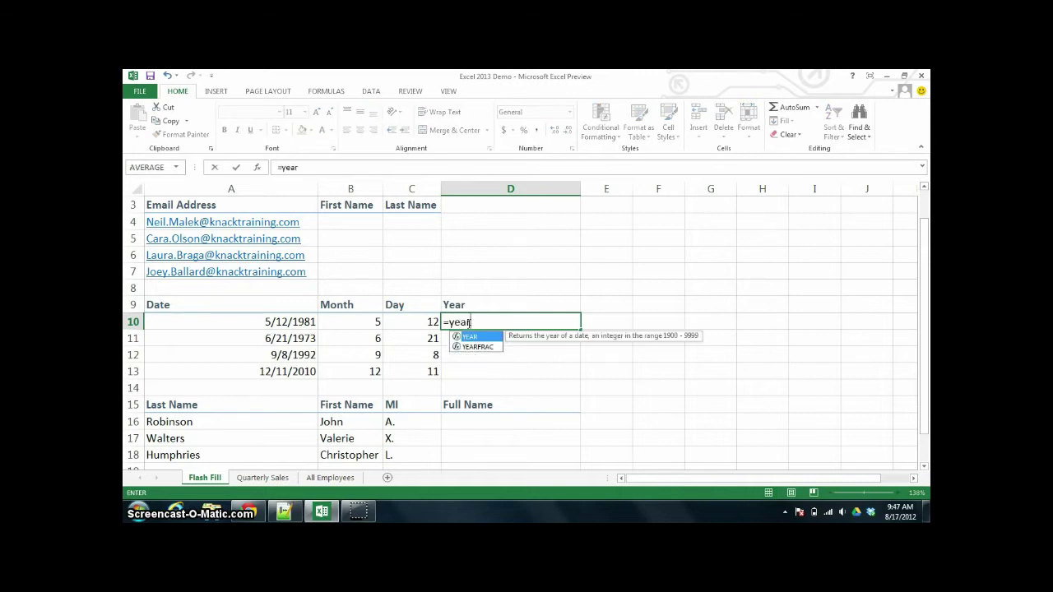
{"action": "type", "text": "("}
{"action": "left_click", "coordinate": [271, 322]}
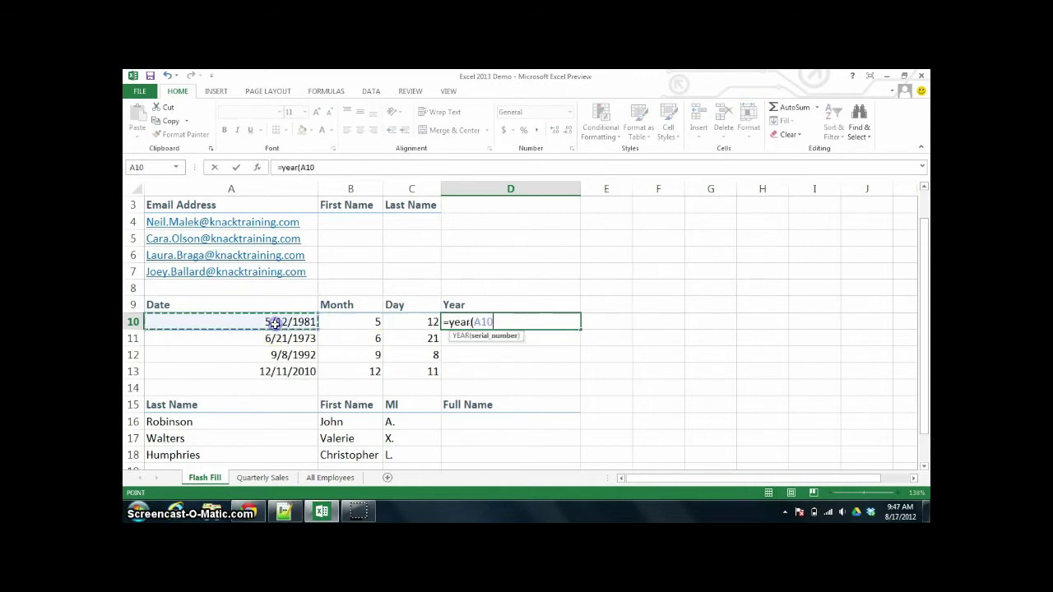
{"action": "type", "text": ")"}
{"action": "key", "text": "Return"}
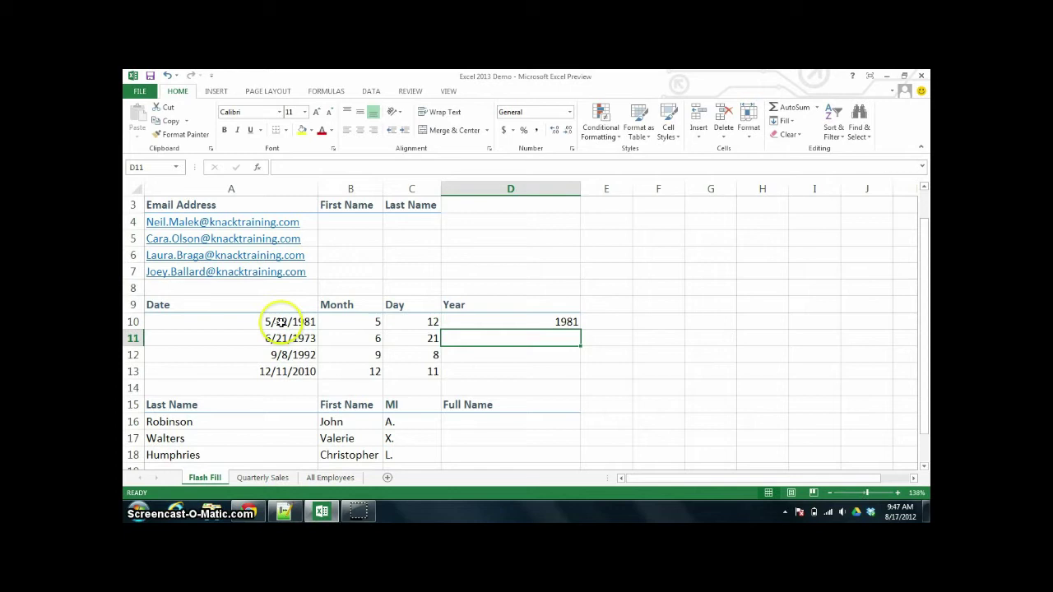
{"action": "left_click", "coordinate": [459, 322]}
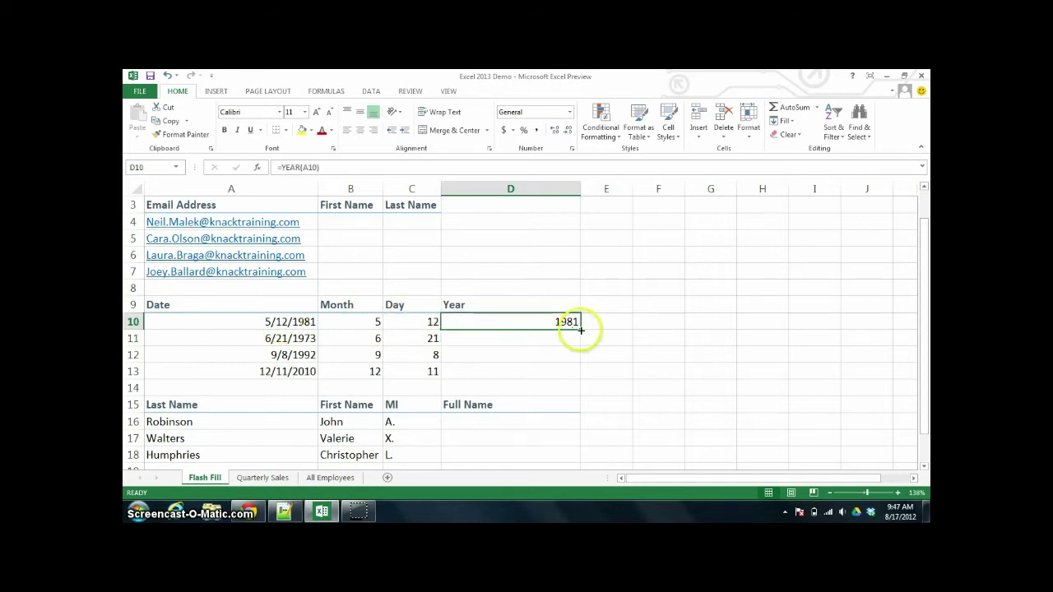
{"action": "double_click", "coordinate": [580, 330]}
- Enter =B16&" "&C16&" "&A16 in D16 and copy it down to row 18
{"action": "left_click", "coordinate": [528, 420]}
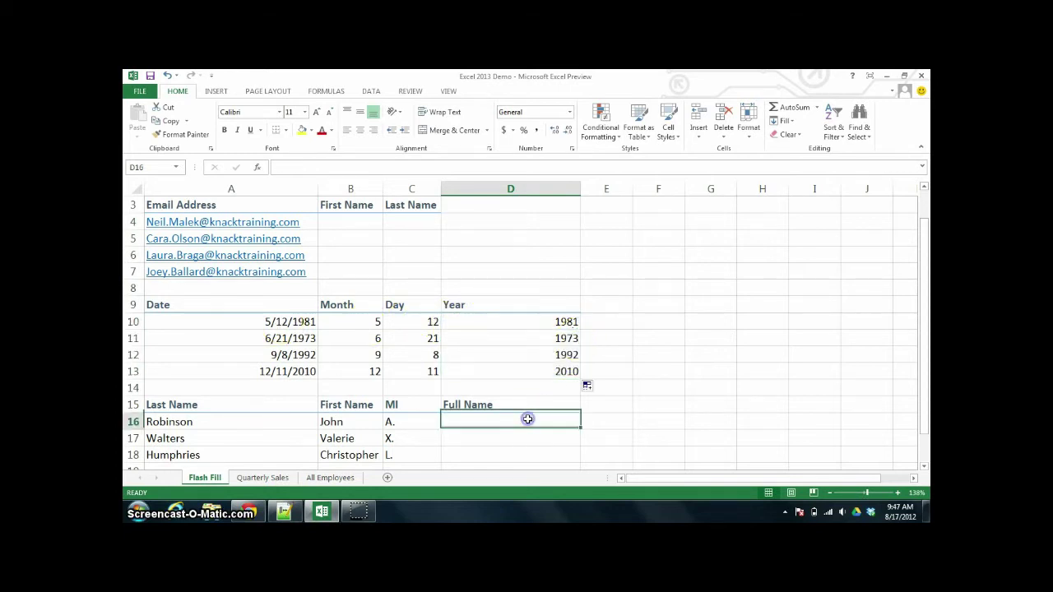
{"action": "type", "text": "="}
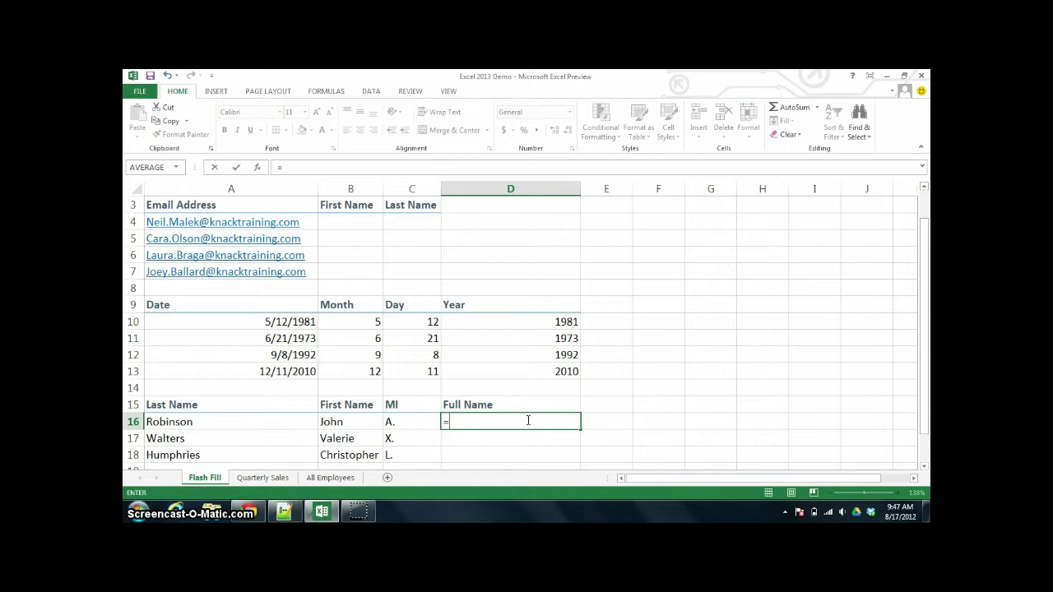
{"action": "left_click", "coordinate": [344, 423]}
{"action": "type", "text": "&"}
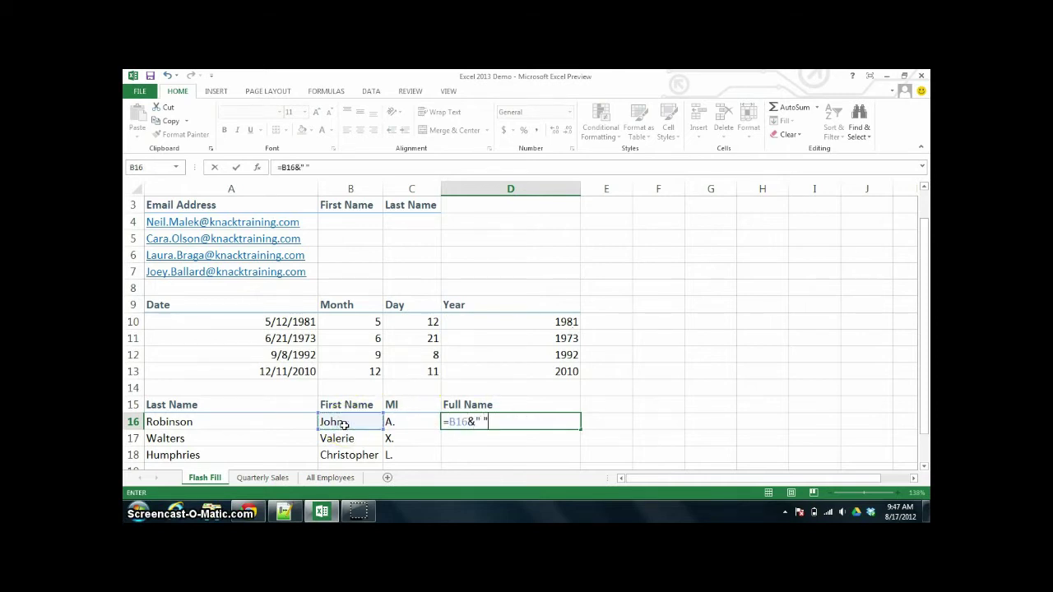
{"action": "type", "text": "\" \"&"}
{"action": "left_click", "coordinate": [407, 424]}
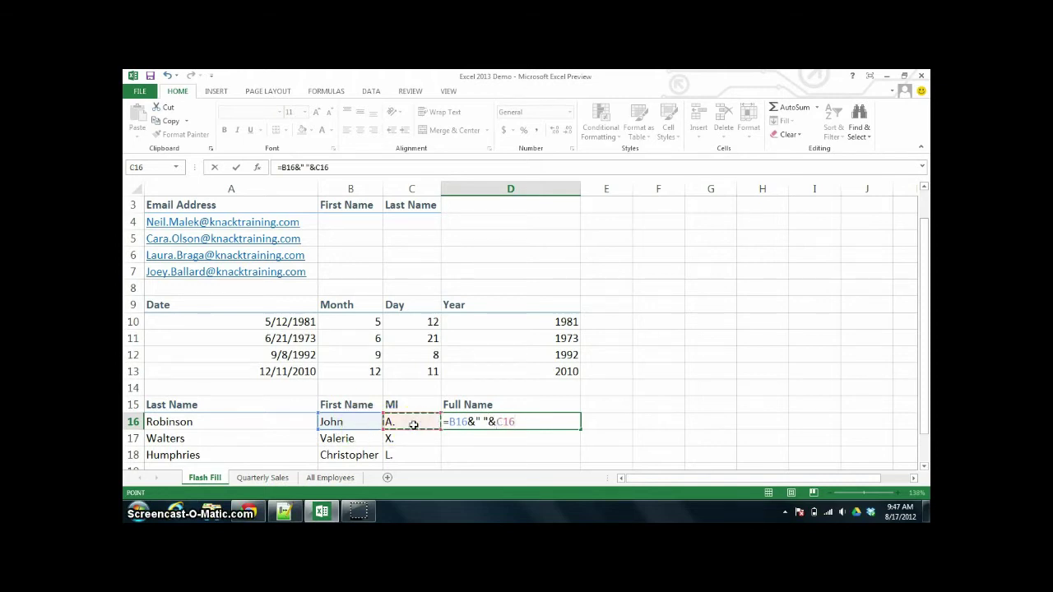
{"action": "type", "text": "&\" \"&"}
{"action": "left_click", "coordinate": [251, 426]}
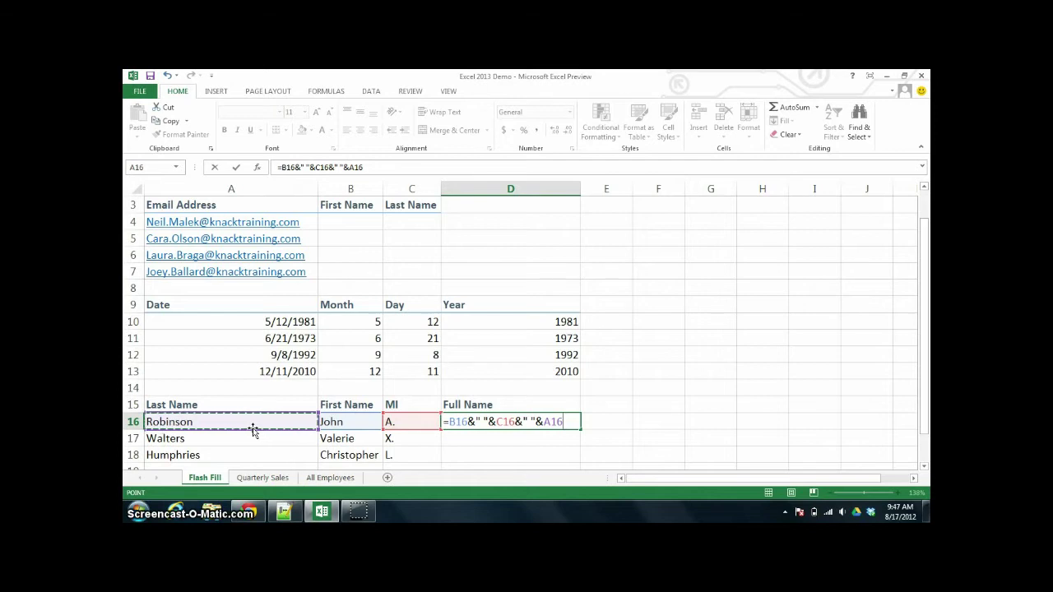
{"action": "key", "text": "ctrl+Return"}
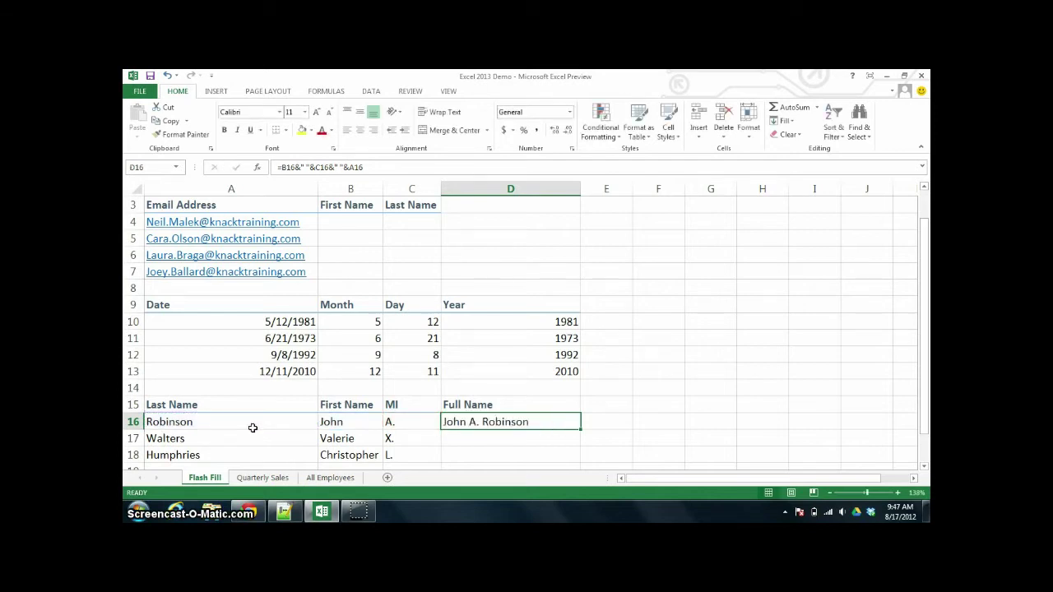
{"action": "double_click", "coordinate": [580, 428]}
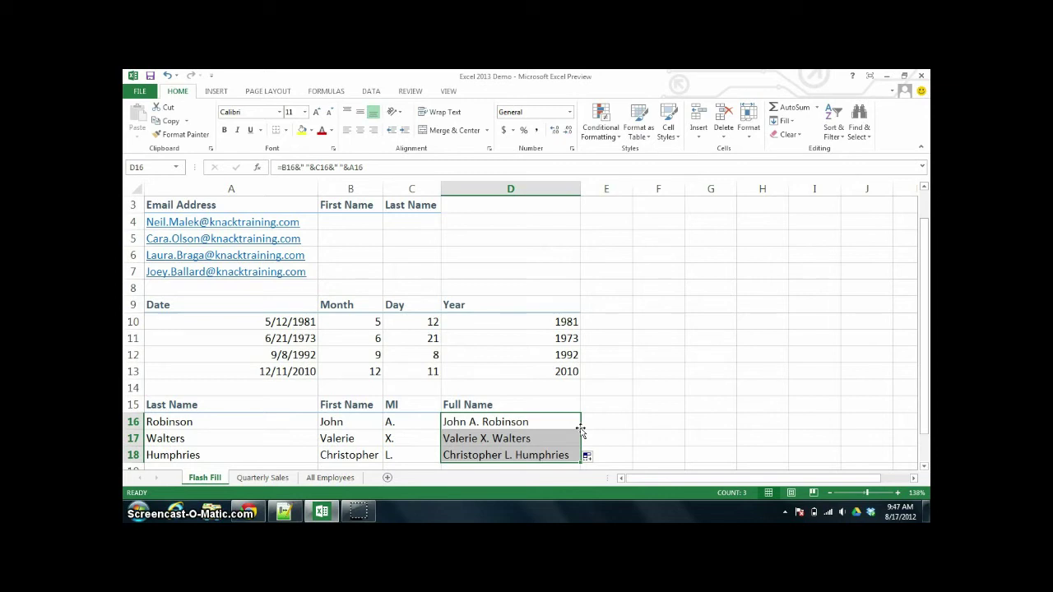
- Enter =LEFT(A4,FIND(".",A4)-1) in B4, copy it to row 7, and begin a MID formula in C4
{"action": "left_click", "coordinate": [359, 222]}
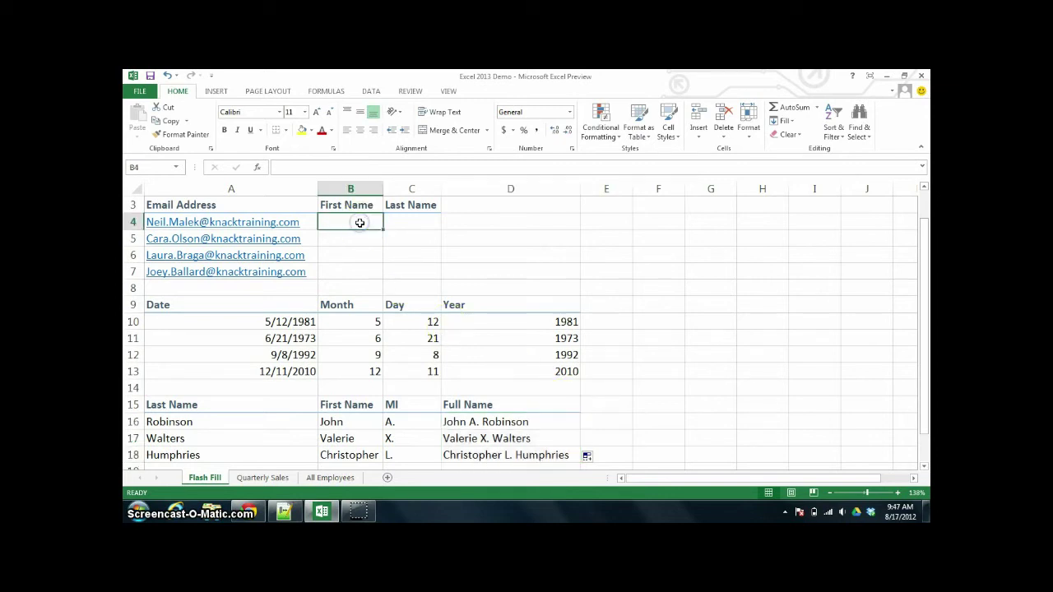
{"action": "type", "text": "=left("}
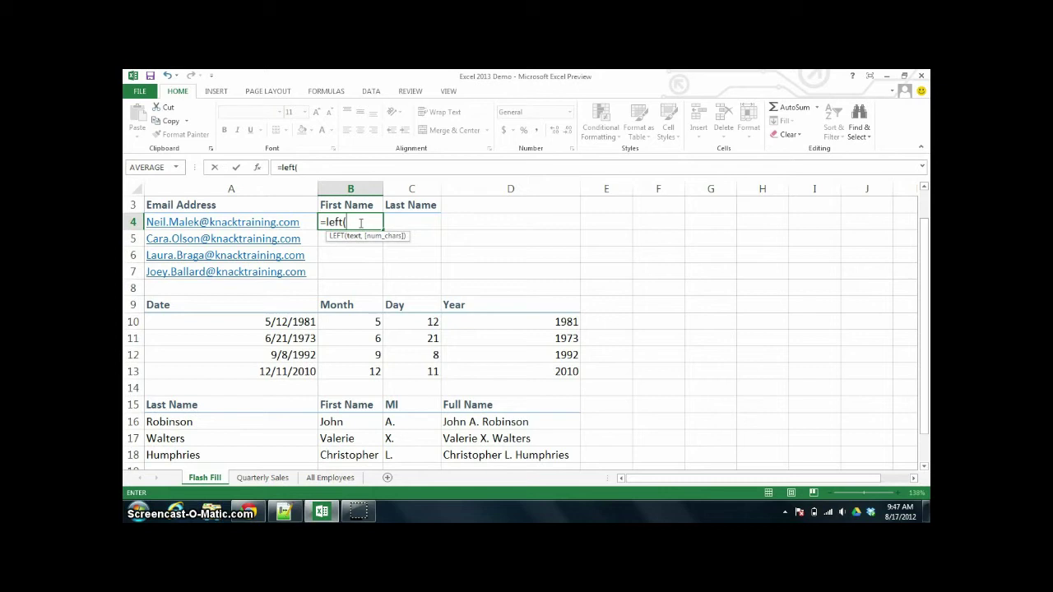
{"action": "left_click", "coordinate": [287, 222]}
{"action": "type", "text": ",find("}
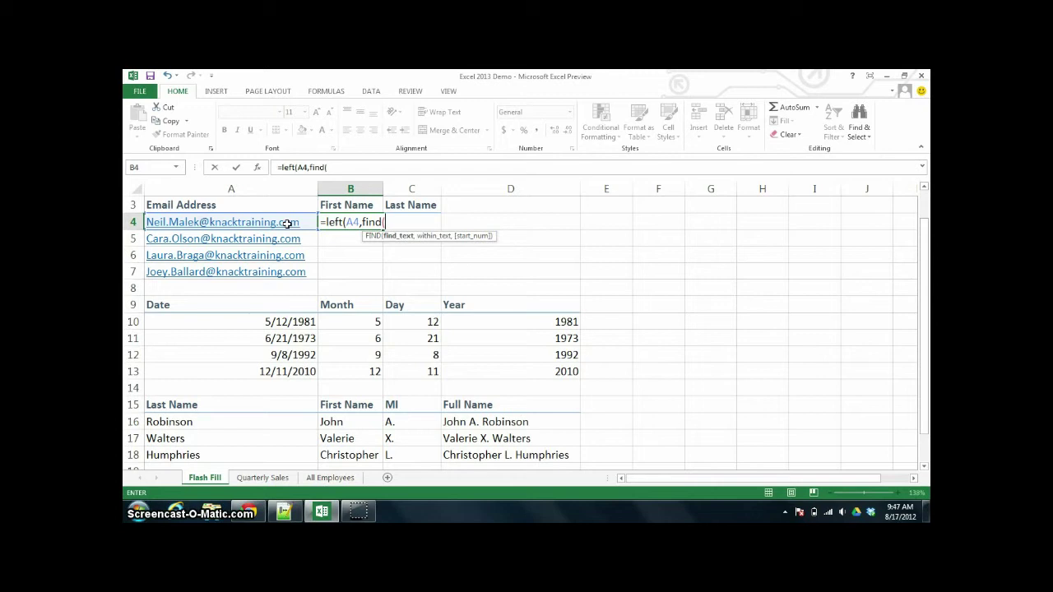
{"action": "type", "text": "\".\""}
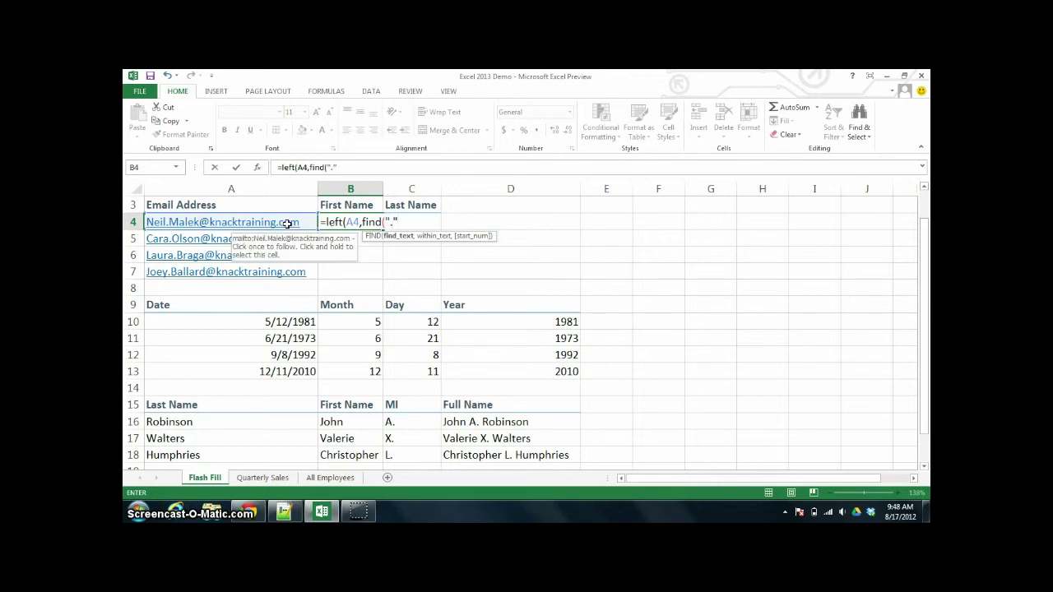
{"action": "type", "text": ".\","}
{"action": "left_click", "coordinate": [286, 223]}
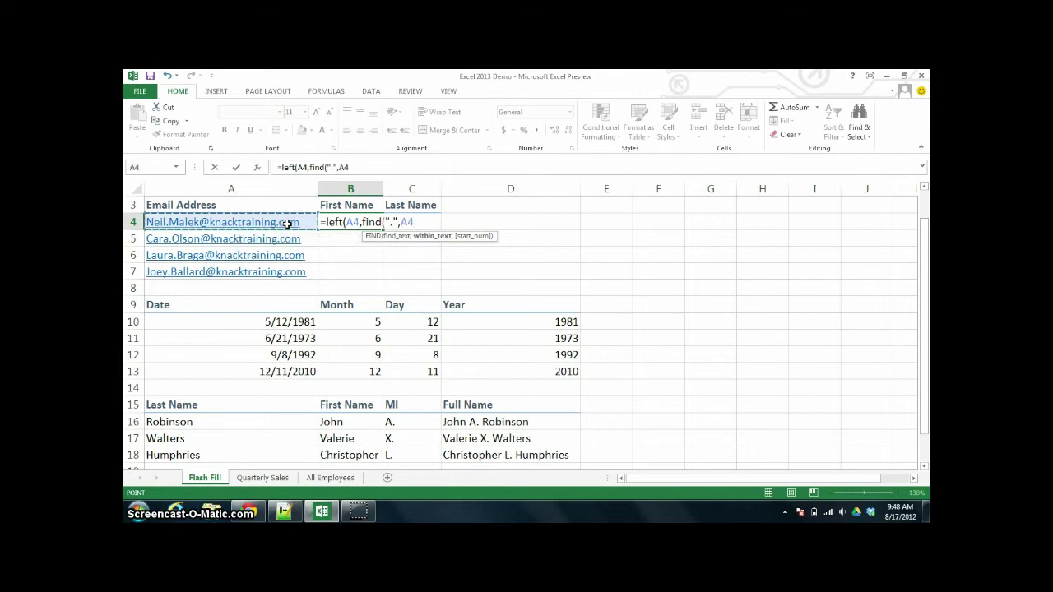
{"action": "type", "text": ")-1"}
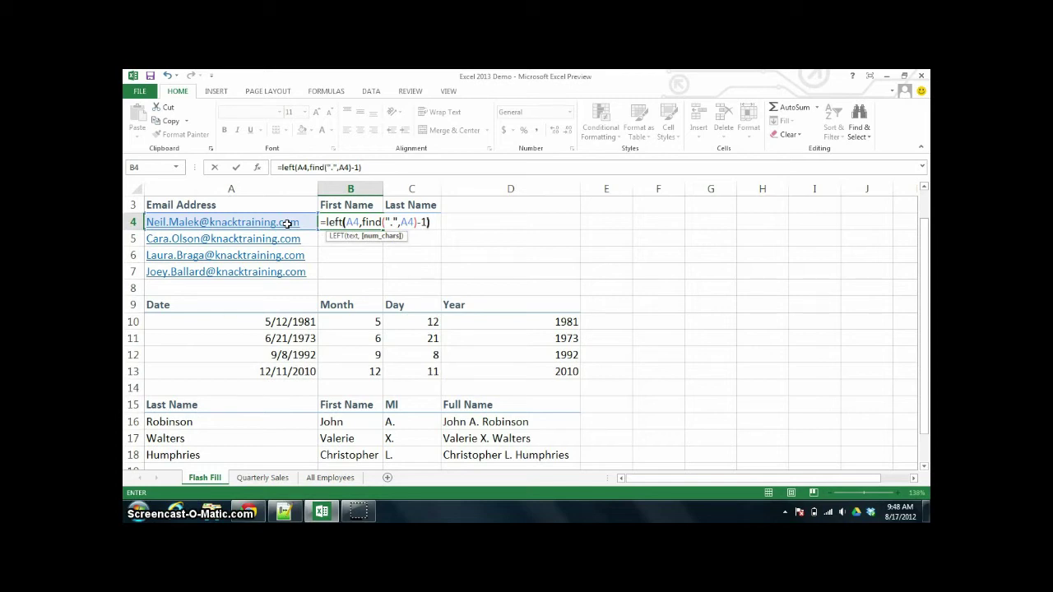
{"action": "key", "text": "ctrl+Return"}
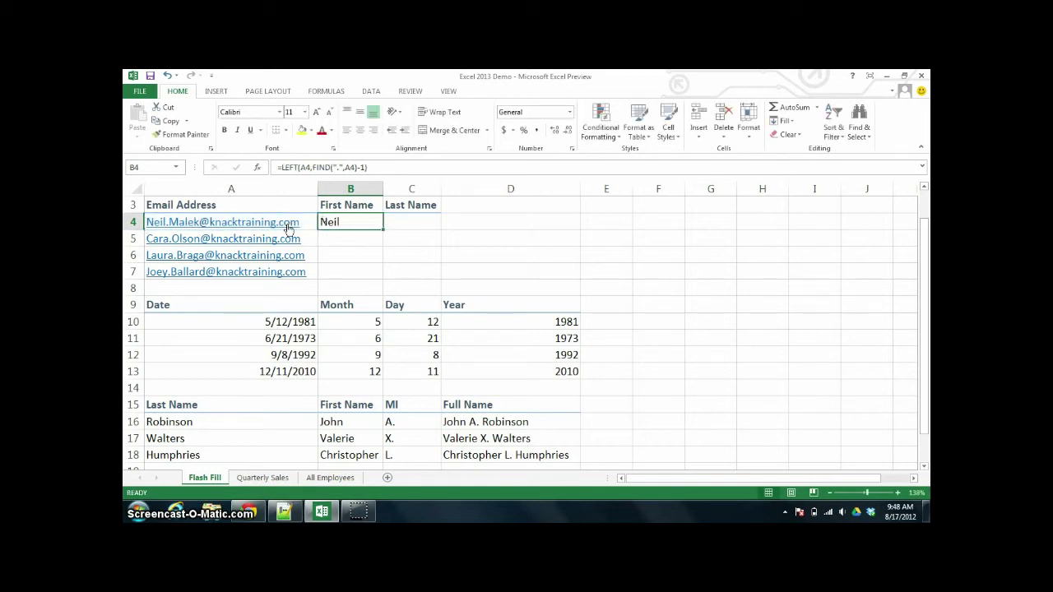
{"action": "double_click", "coordinate": [382, 231]}
{"action": "left_click", "coordinate": [405, 224]}
{"action": "type", "text": "=mid("}
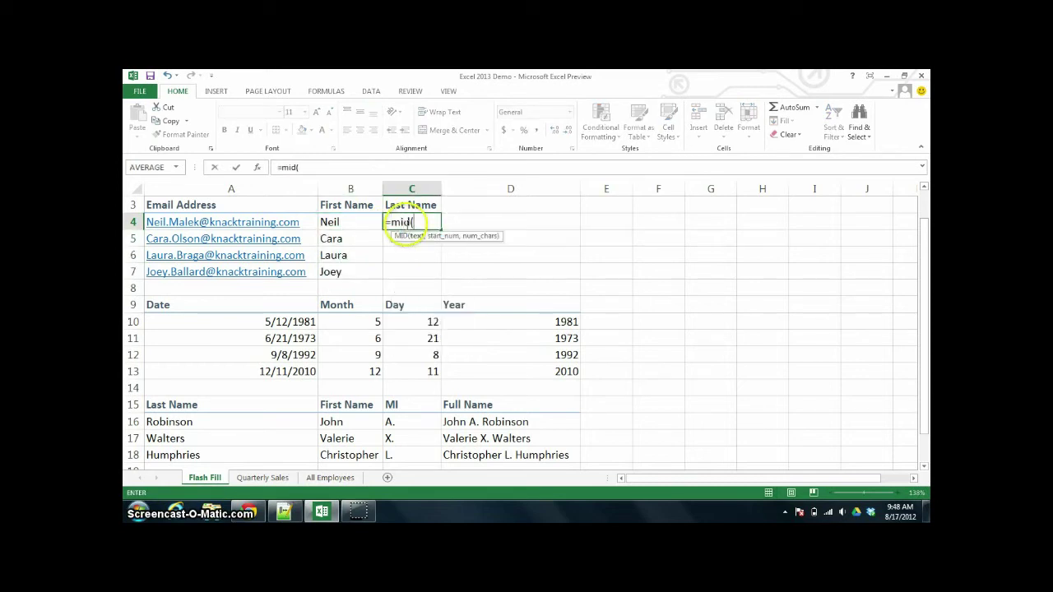
- Complete =MID(A4,FIND(".",A4)+1,FIND("@",A4)-FIND(".",A4)-1) in C4 and copy it down to C7
{"action": "left_click", "coordinate": [260, 224]}
{"action": "type", "text": ","}
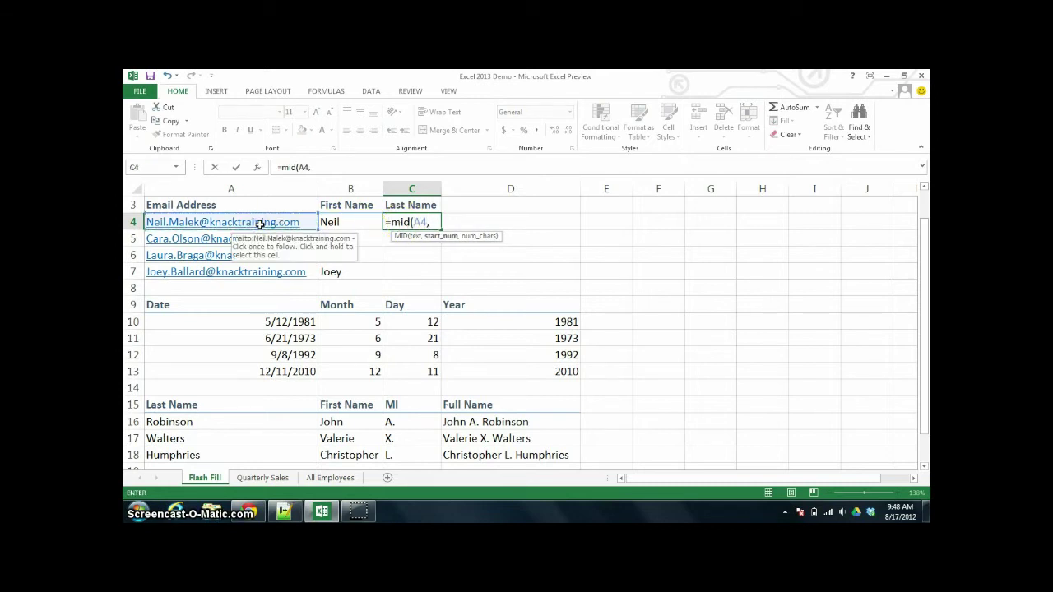
{"action": "type", "text": "find(\"."}
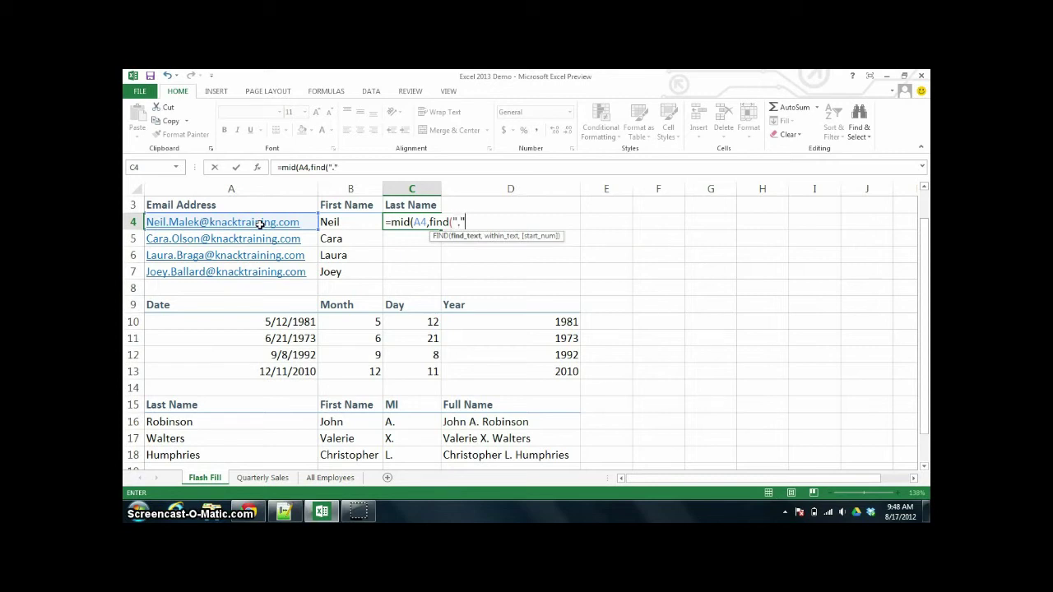
{"action": "type", "text": "\","}
{"action": "left_click", "coordinate": [260, 224]}
{"action": "type", "text": ")+1,find("}
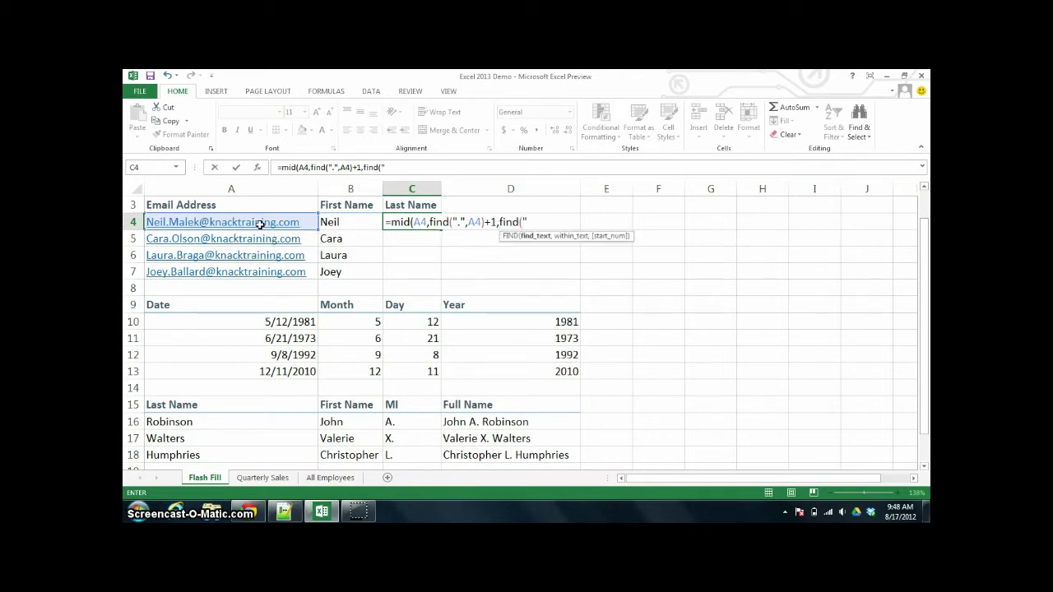
{"action": "type", "text": "\"@\","}
{"action": "left_click", "coordinate": [260, 223]}
{"action": "type", "text": ")"}
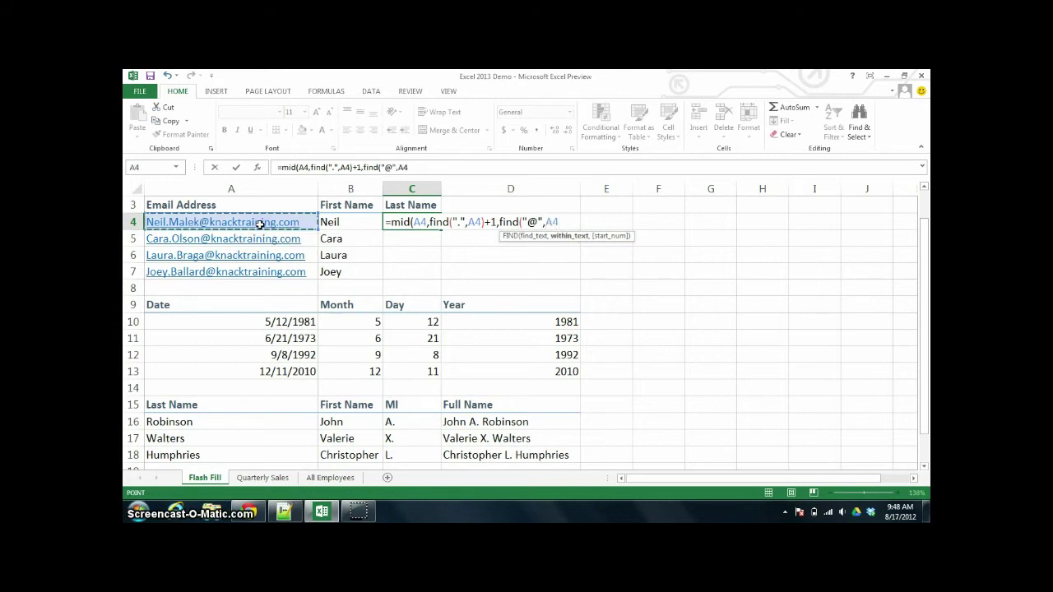
{"action": "type", "text": "-"}
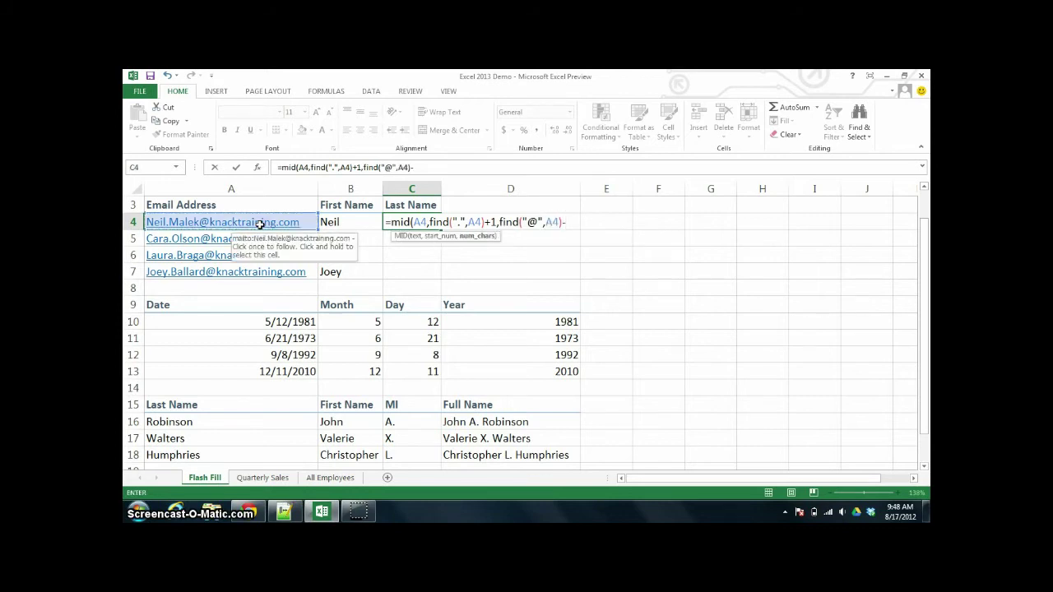
{"action": "type", "text": "find(\""}
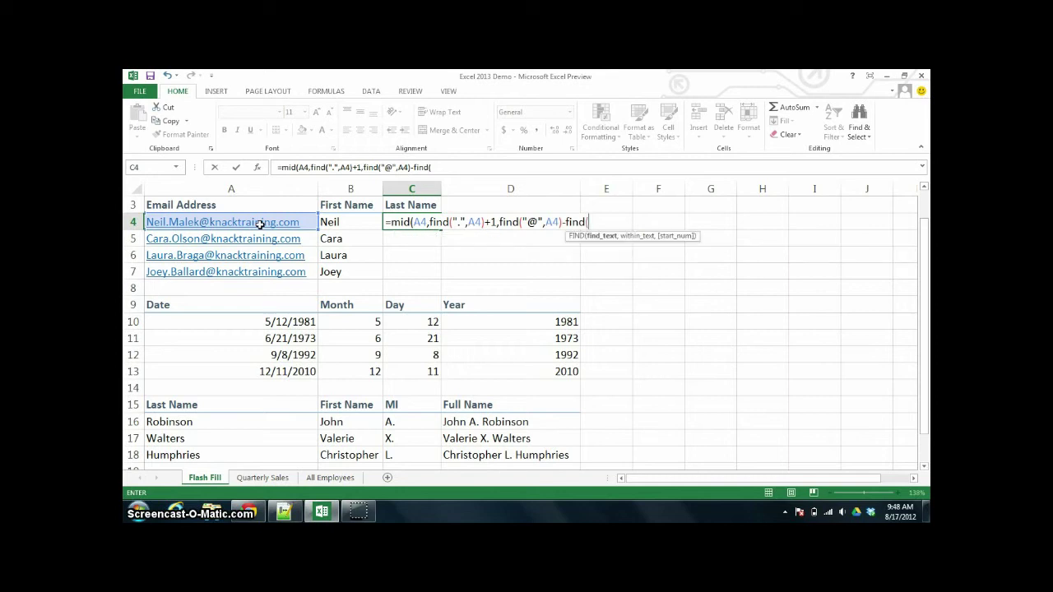
{"action": "type", "text": ".\","}
{"action": "left_click", "coordinate": [260, 224]}
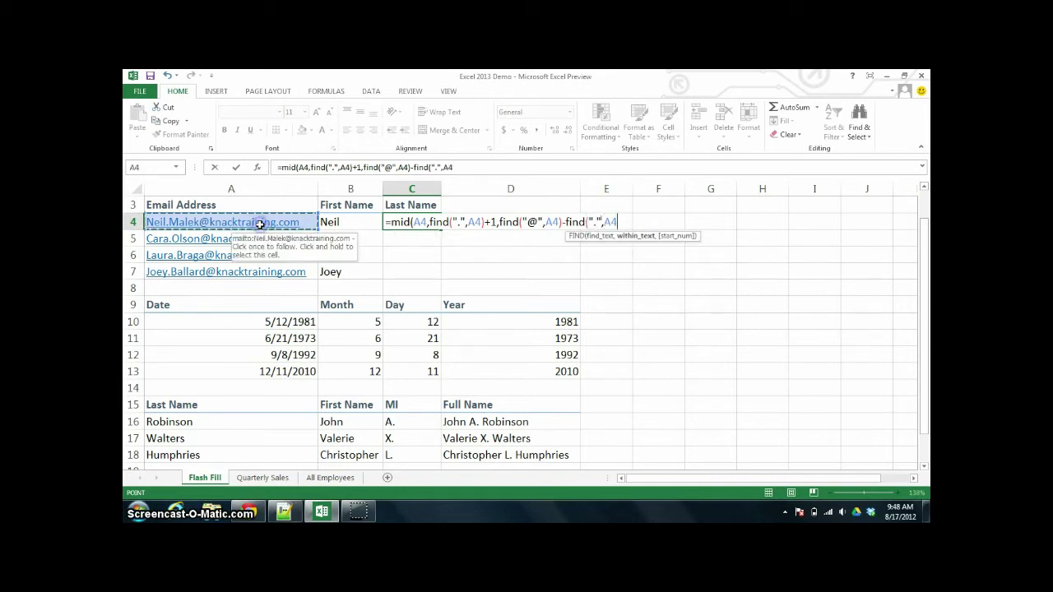
{"action": "type", "text": ")-1"}
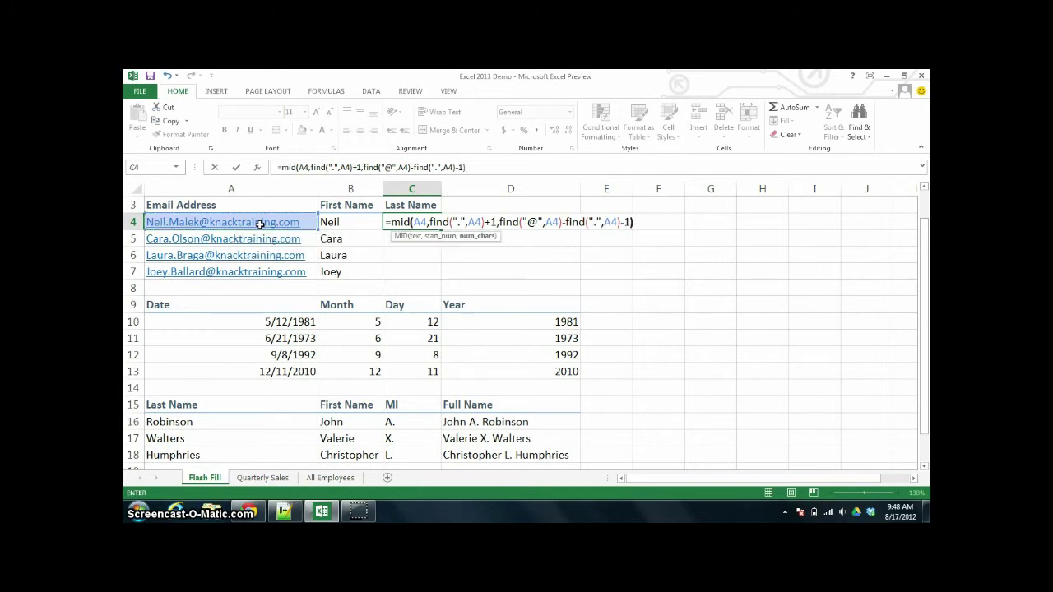
{"action": "key", "text": "Return"}
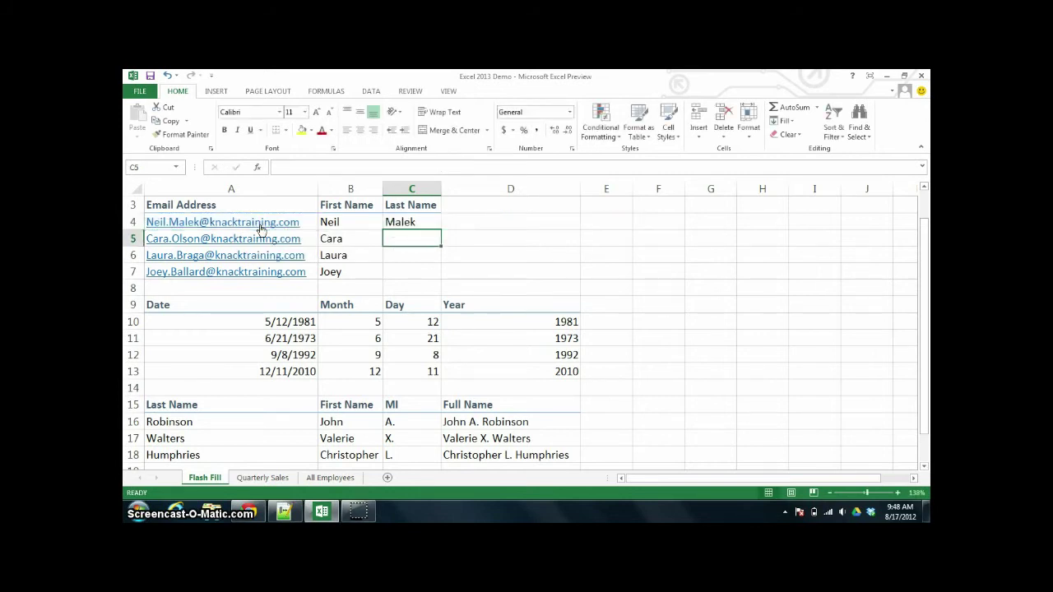
{"action": "key", "text": "Up"}
{"action": "left_click", "coordinate": [403, 230]}
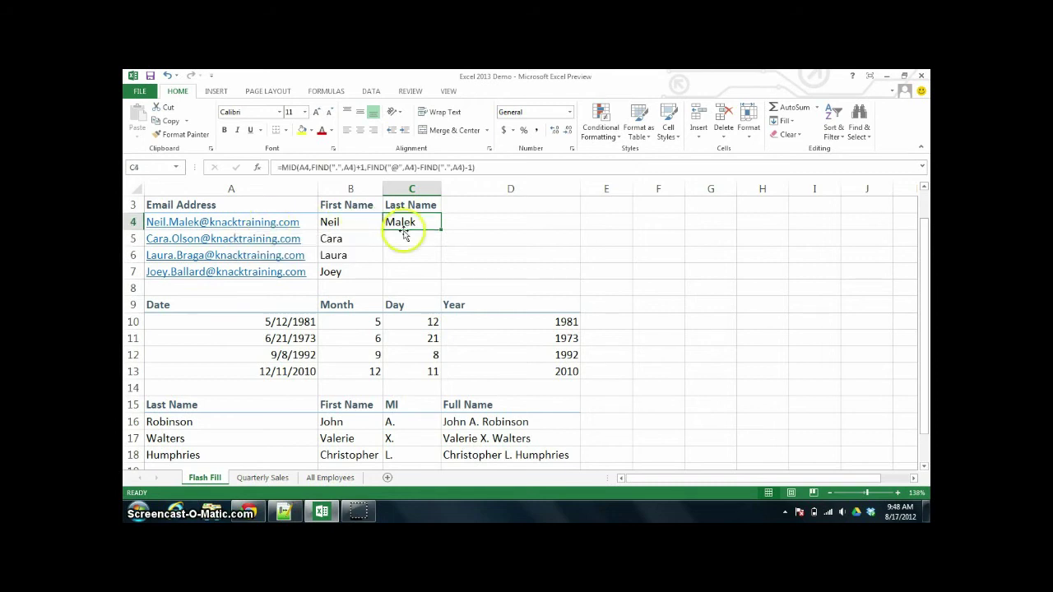
{"action": "double_click", "coordinate": [442, 229]}
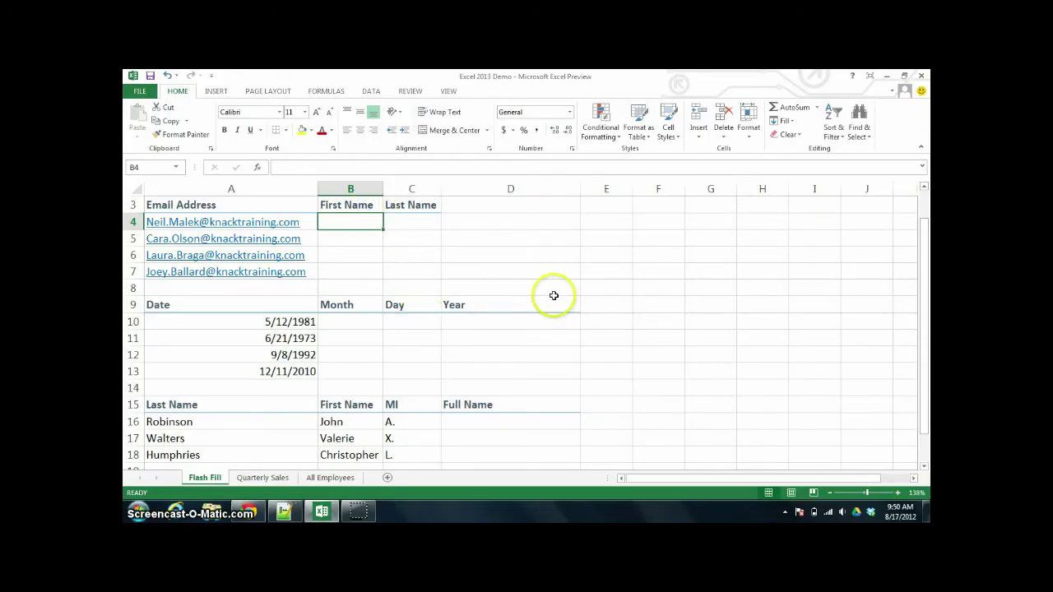
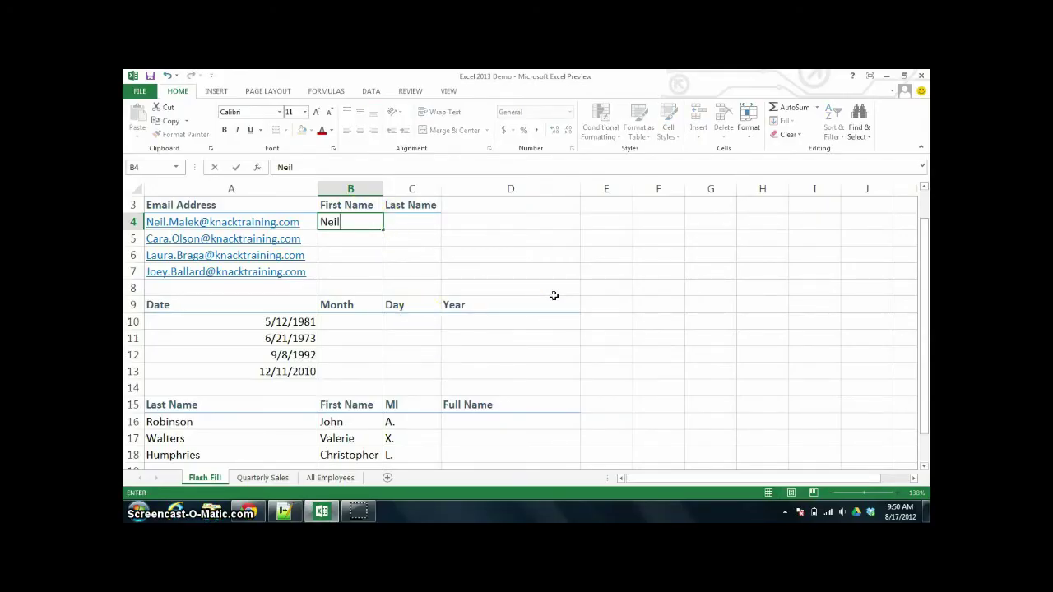
- Enter the first email's first name in B4 as an example and Flash Fill the First Name column
{"action": "key", "text": "ctrl+Return"}
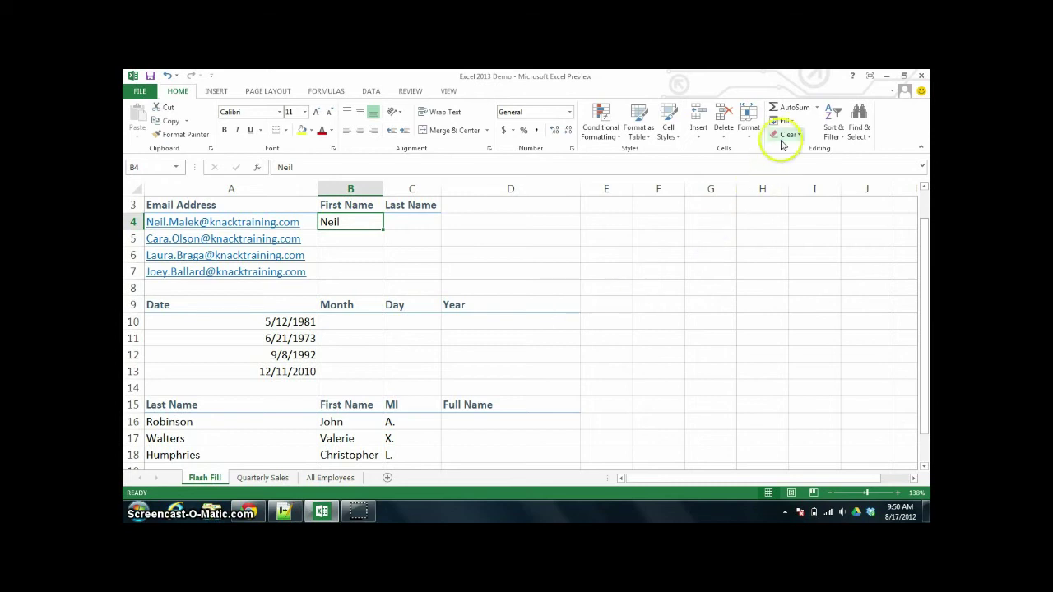
{"action": "left_click", "coordinate": [785, 122]}
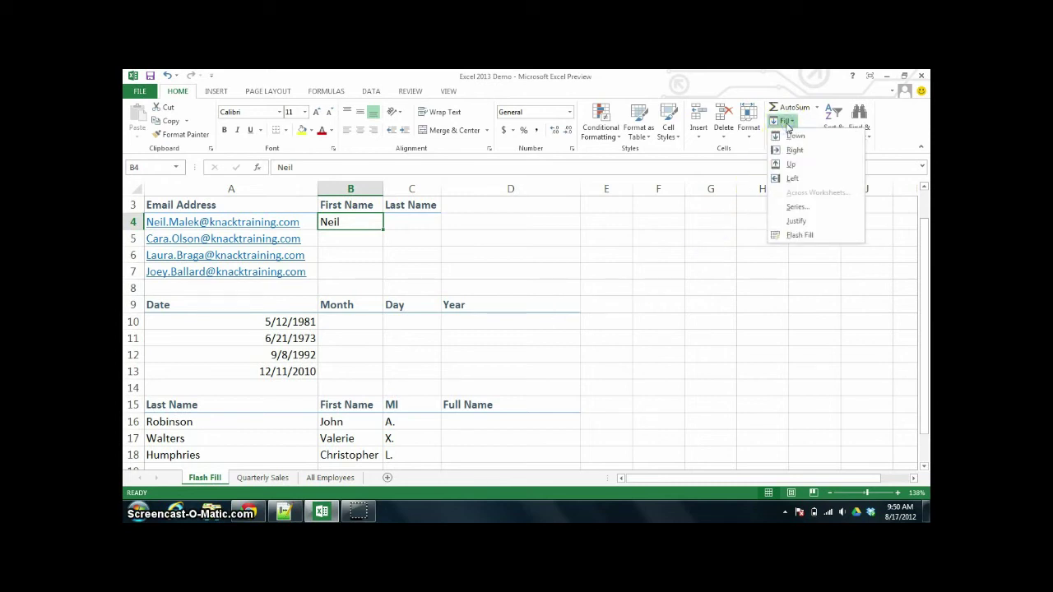
{"action": "left_click", "coordinate": [794, 236]}
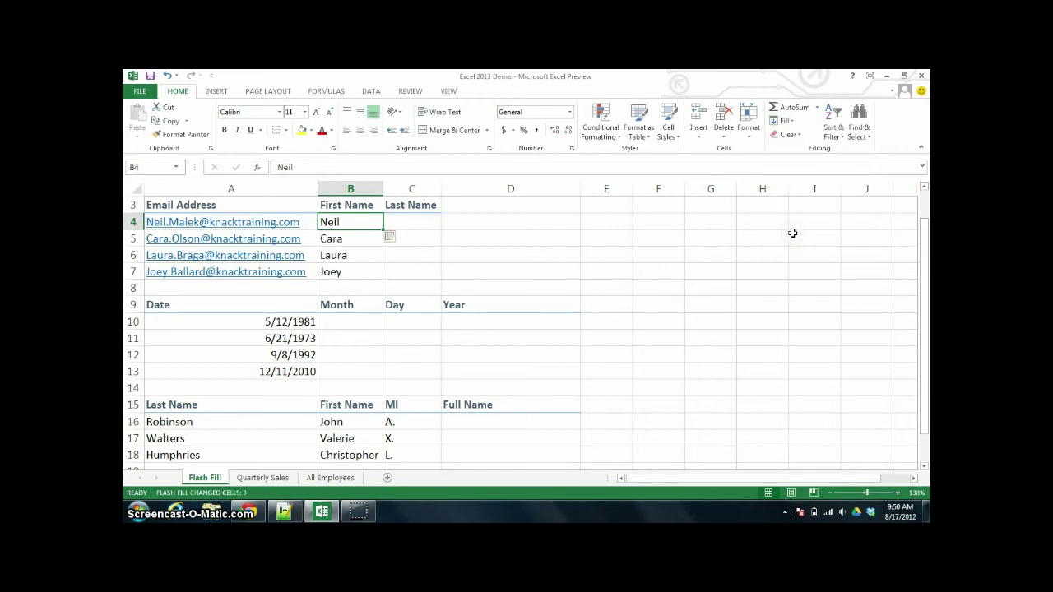
- Enter the matching last name in C4 and Flash Fill the Last Name column with Ctrl+E
{"action": "key", "text": "Right"}
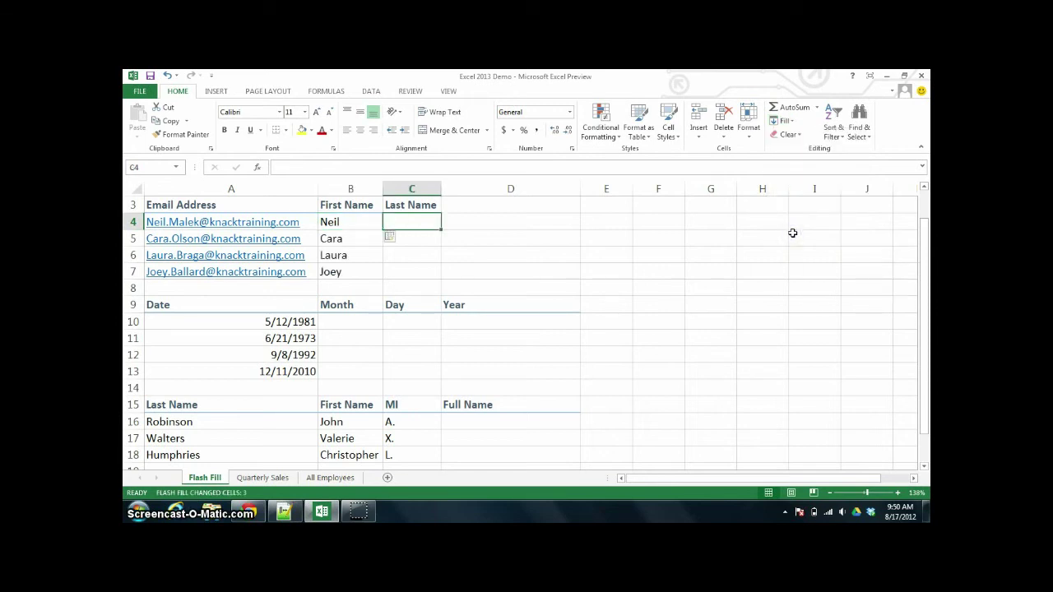
{"action": "key", "text": "ctrl+Return"}
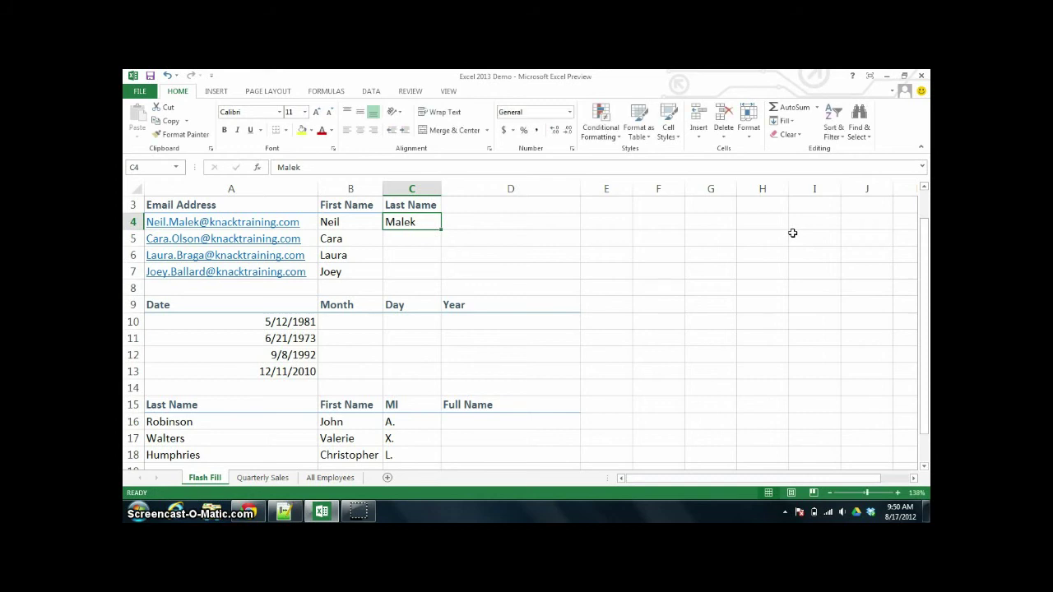
{"action": "key", "text": "ctrl+e"}
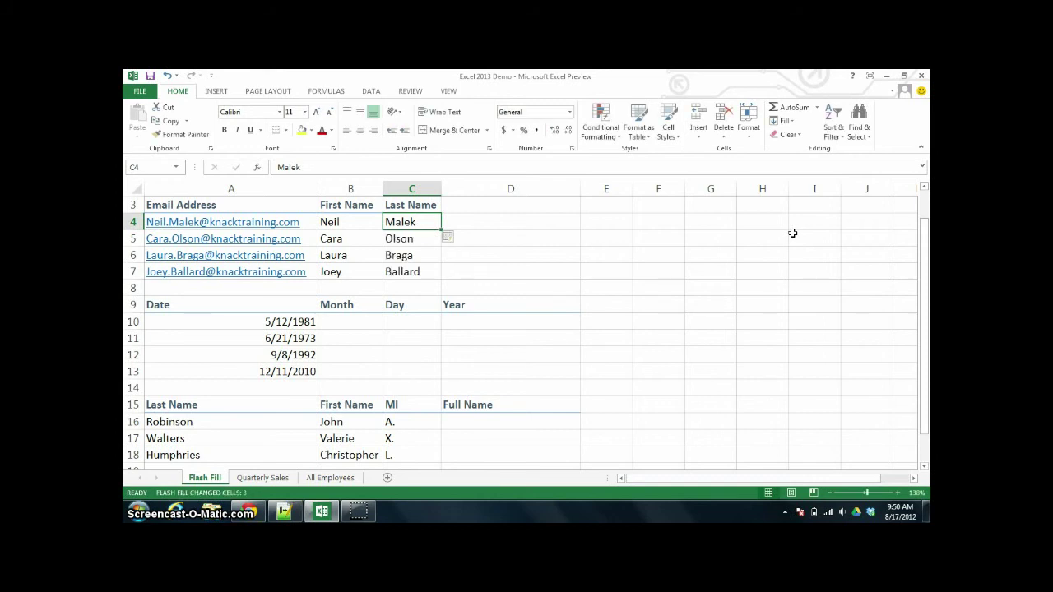
- Flash Fill Month, Day and Year from the examples 5, 12 and 1981 in B10:D10
{"action": "left_click", "coordinate": [366, 316]}
{"action": "type", "text": "5"}
{"action": "key", "text": "ctrl+Return"}
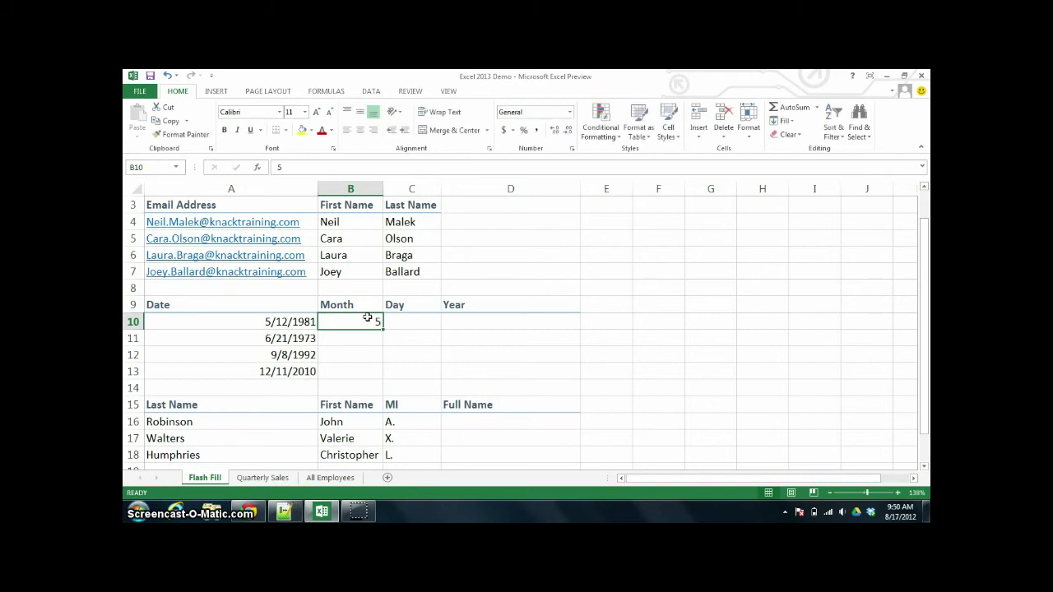
{"action": "key", "text": "ctrl+e"}
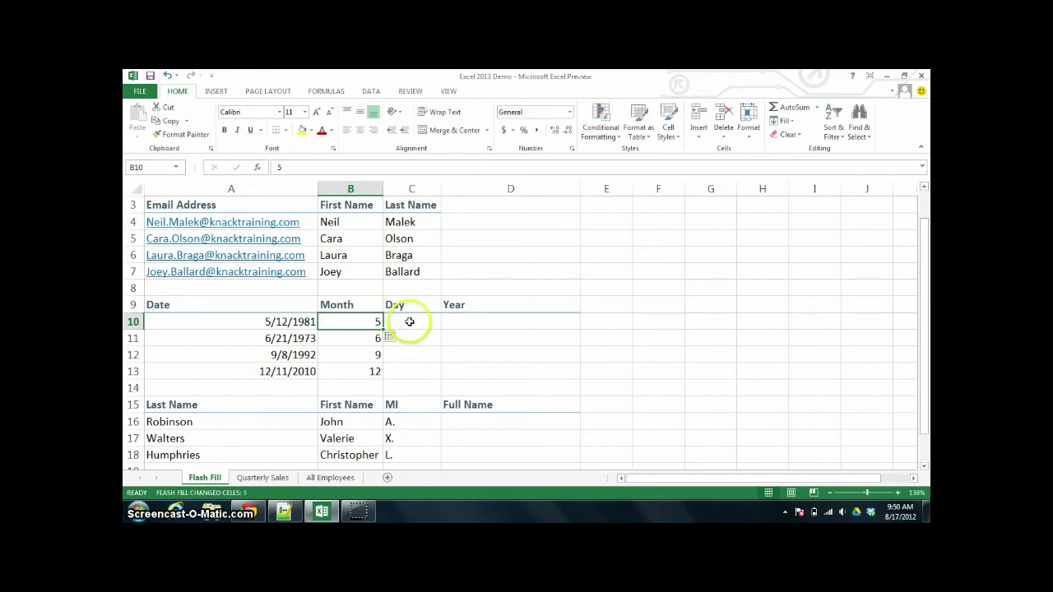
{"action": "left_click", "coordinate": [410, 322]}
{"action": "type", "text": "12"}
{"action": "key", "text": "ctrl+Return"}
{"action": "key", "text": "ctrl+e"}
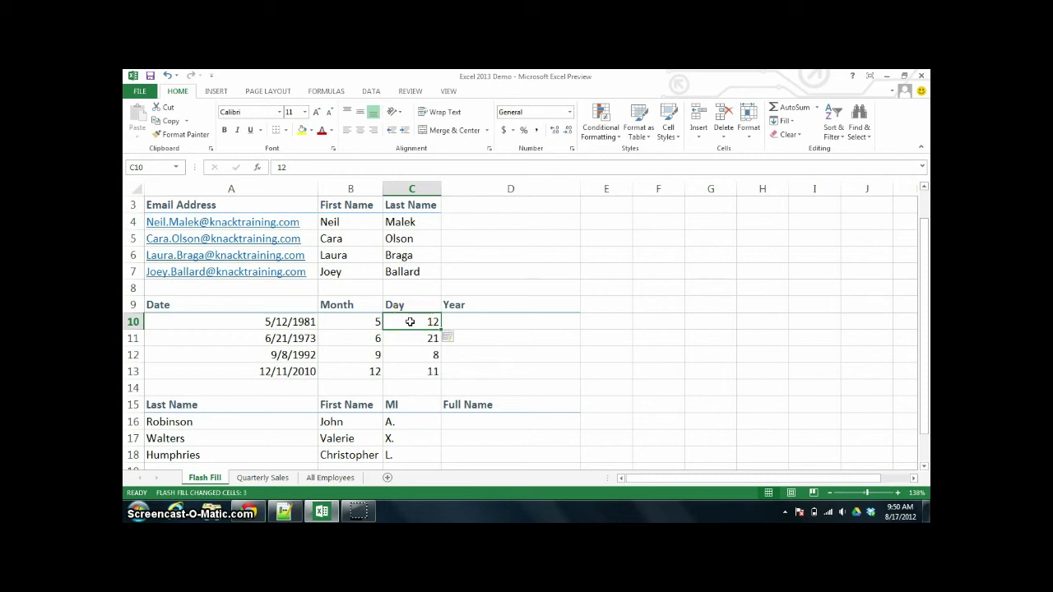
{"action": "key", "text": "Right"}
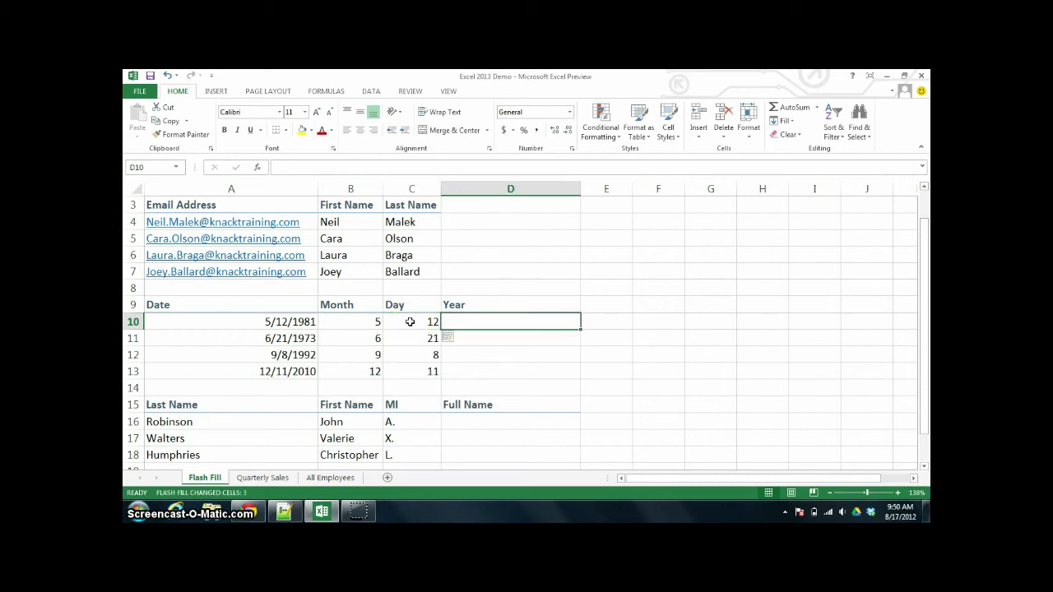
{"action": "type", "text": "1981"}
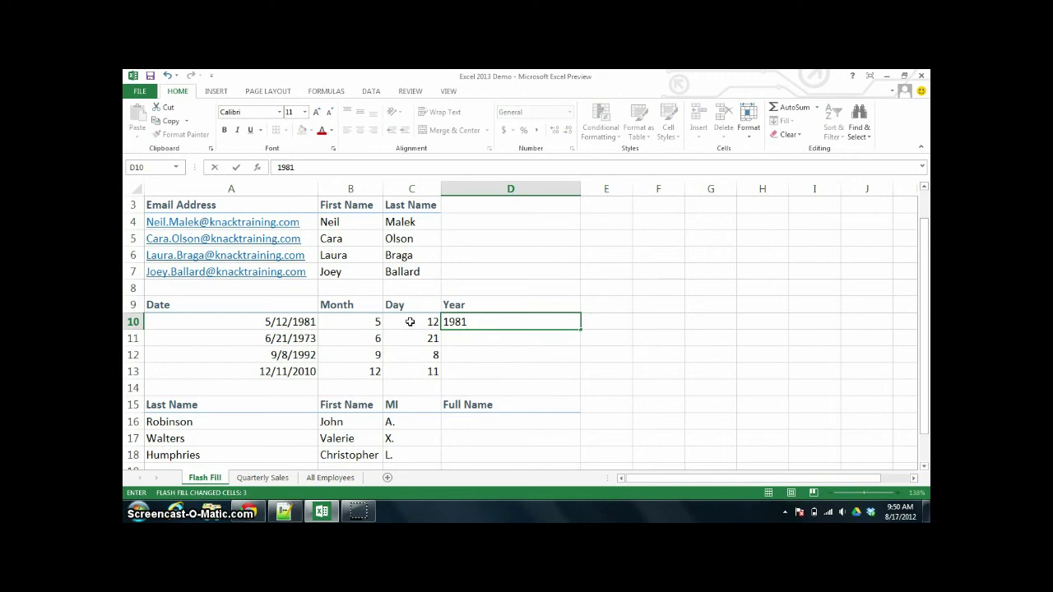
{"action": "key", "text": "ctrl+Return"}
{"action": "key", "text": "ctrl+e"}
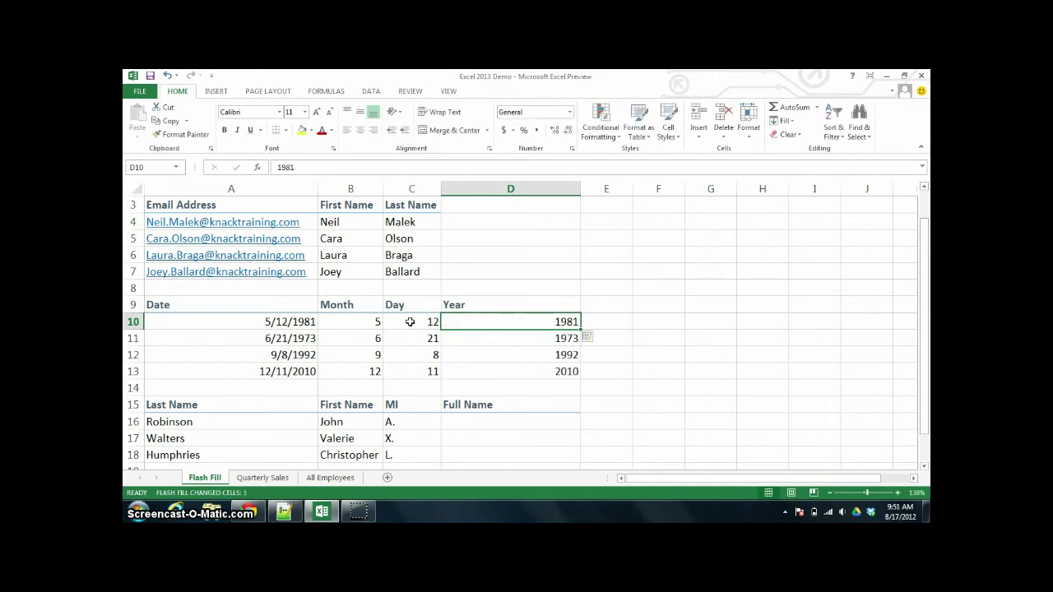
- Enter the first person's full name with middle initial in D16 and Flash Fill the Full Name column
{"action": "left_click", "coordinate": [453, 422]}
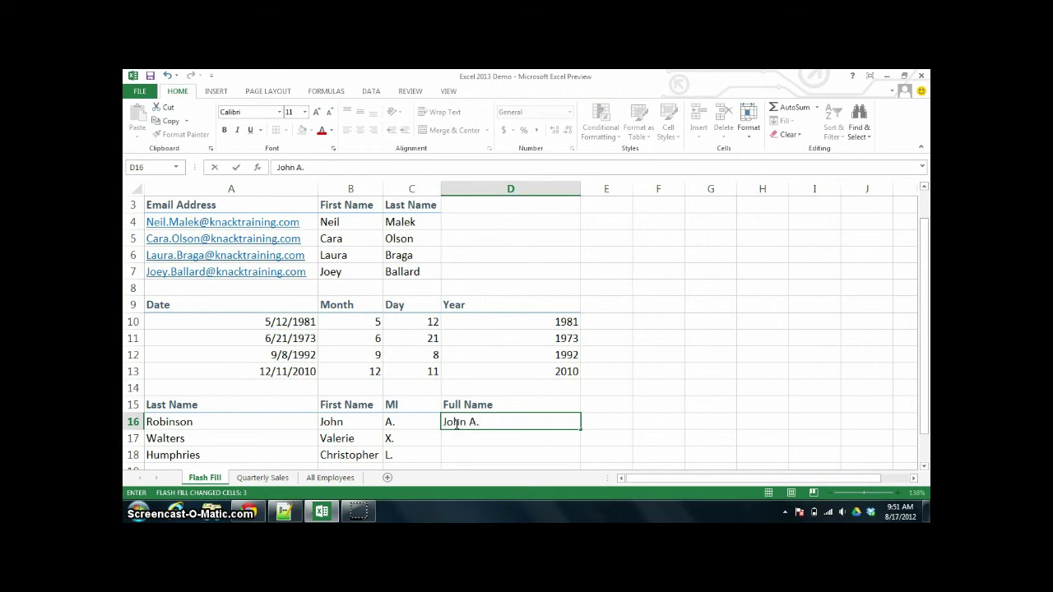
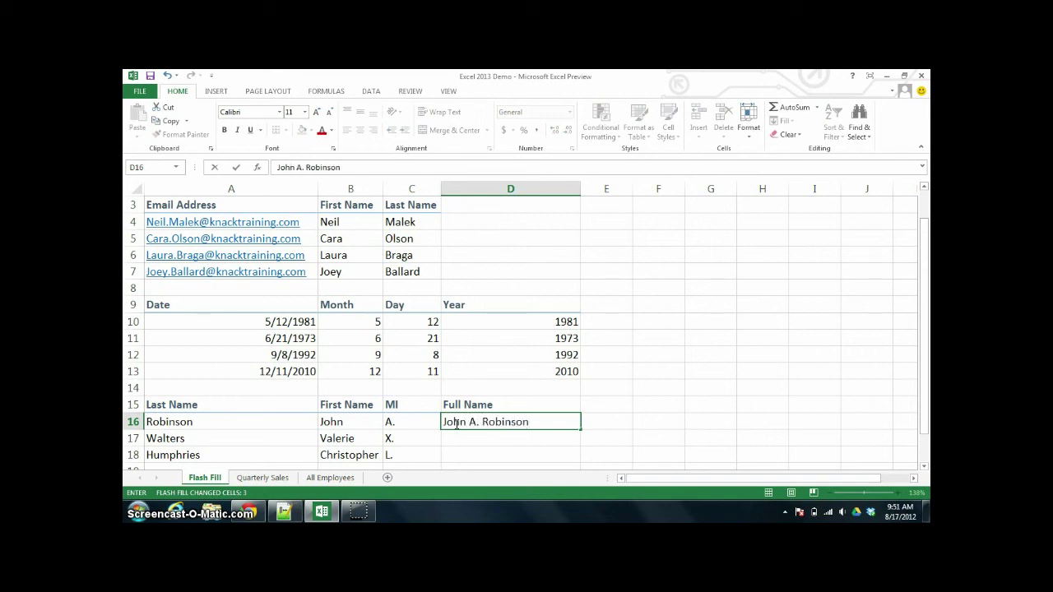
{"action": "key", "text": "ctrl+Return"}
{"action": "key", "text": "ctrl+e"}
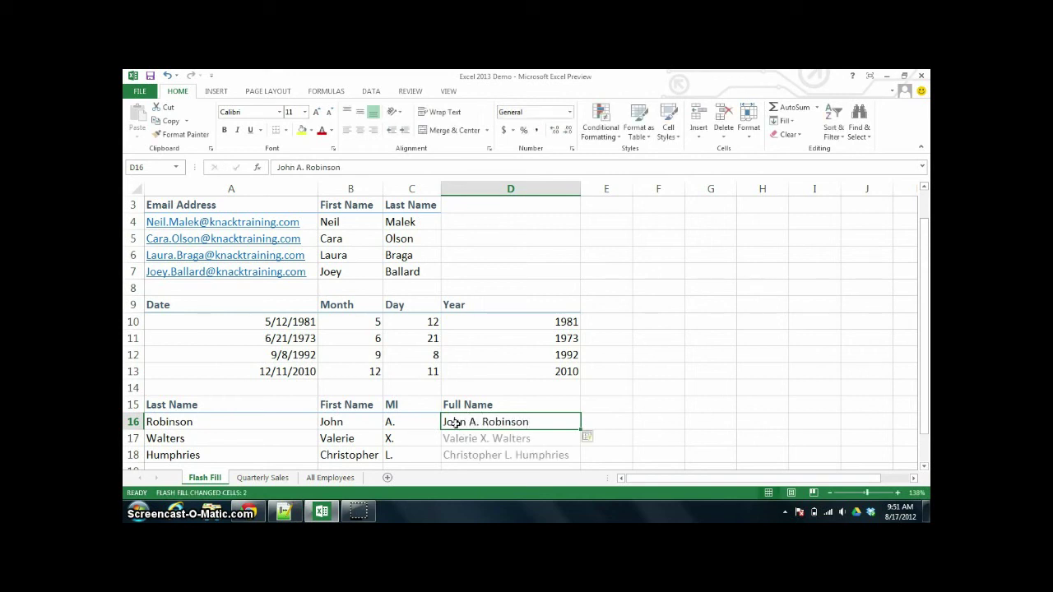